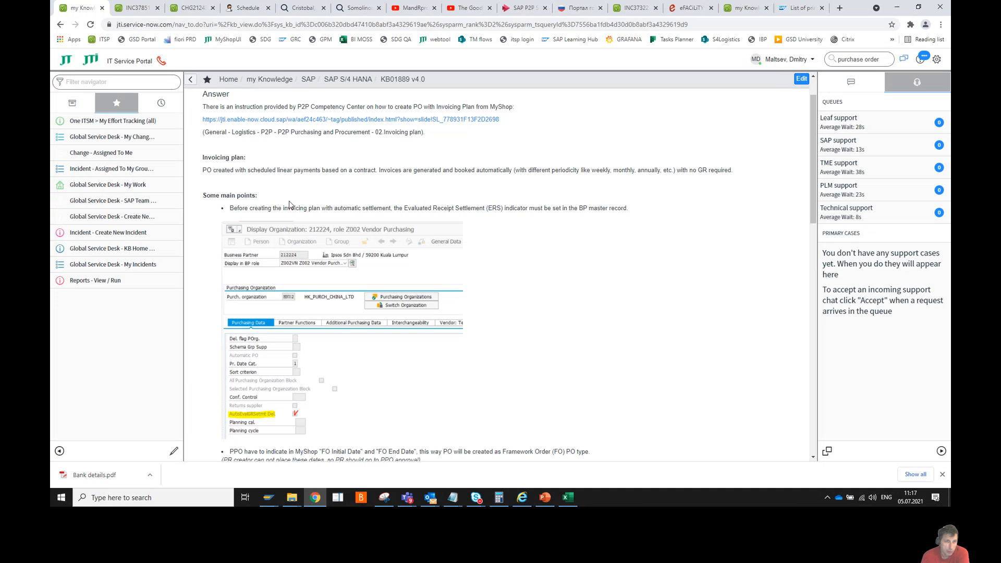
# Review the article's main points on preparing a MyShop PO for an invoicing plan, from the BP master record to the ERS indicator
pyautogui.scroll(1, 289, 204)
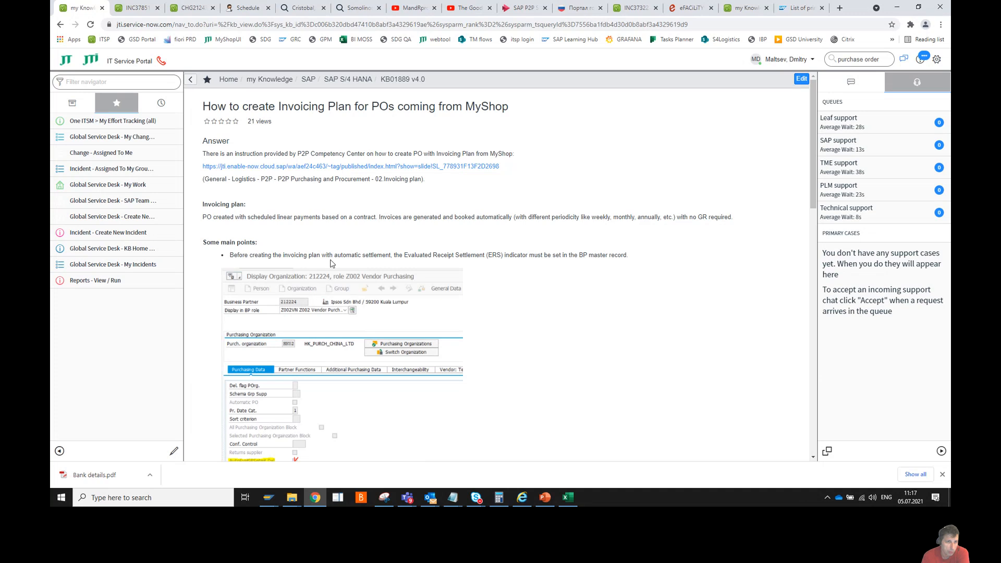
pyautogui.scroll(-1, 298, 264)
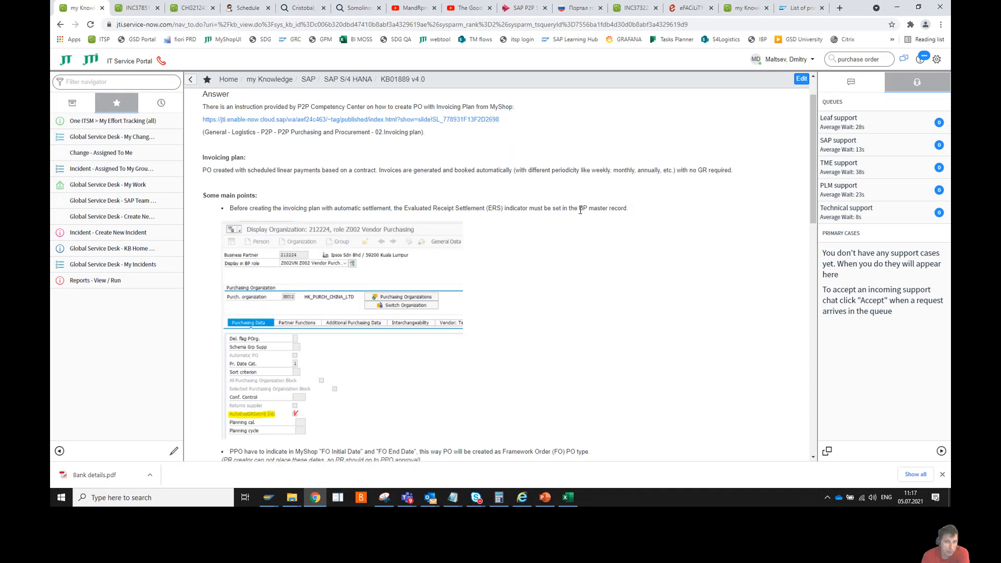
pyautogui.moveTo(578, 208); pyautogui.dragTo(629, 208)
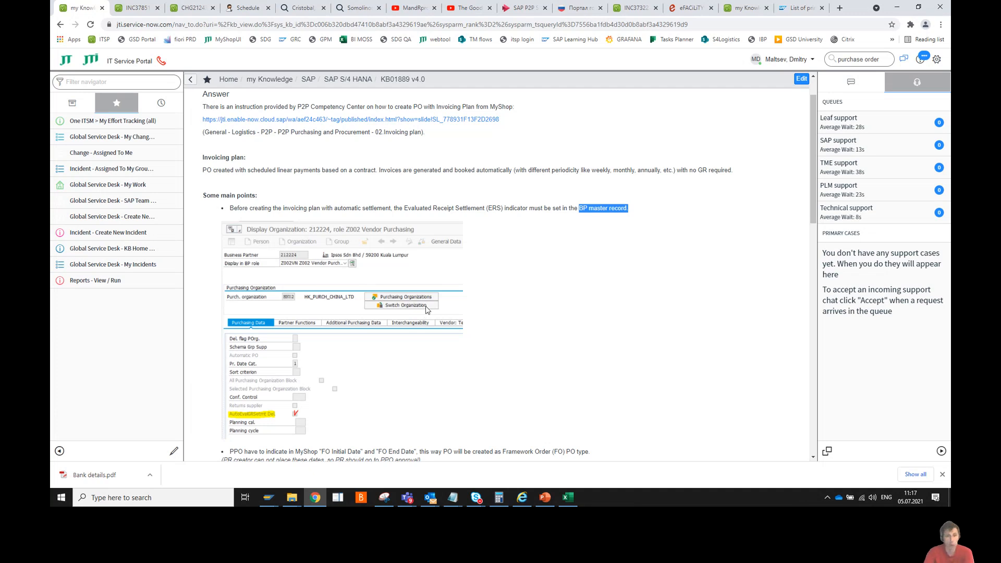
pyautogui.scroll(-2, 420, 327)
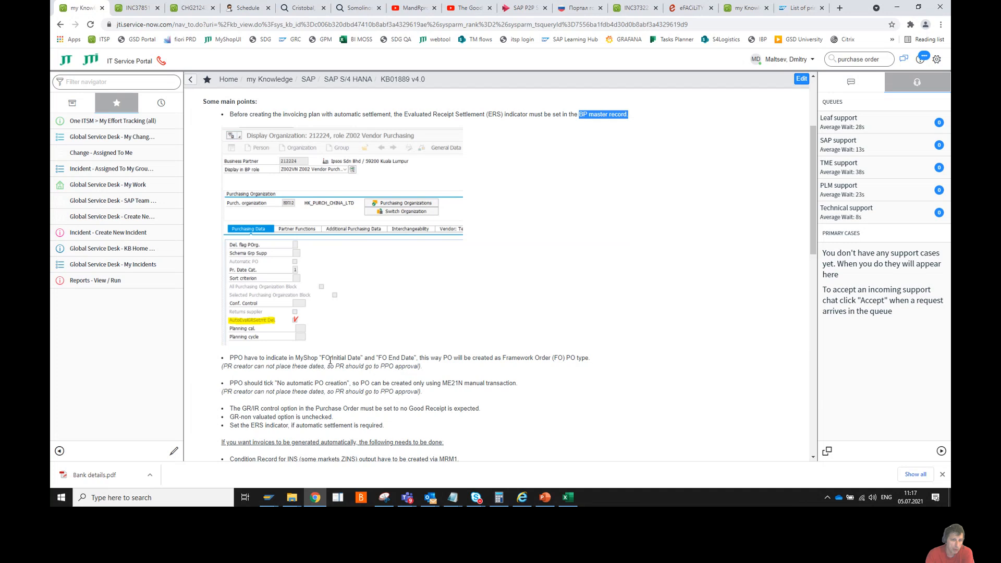
pyautogui.moveTo(322, 359); pyautogui.dragTo(331, 359)
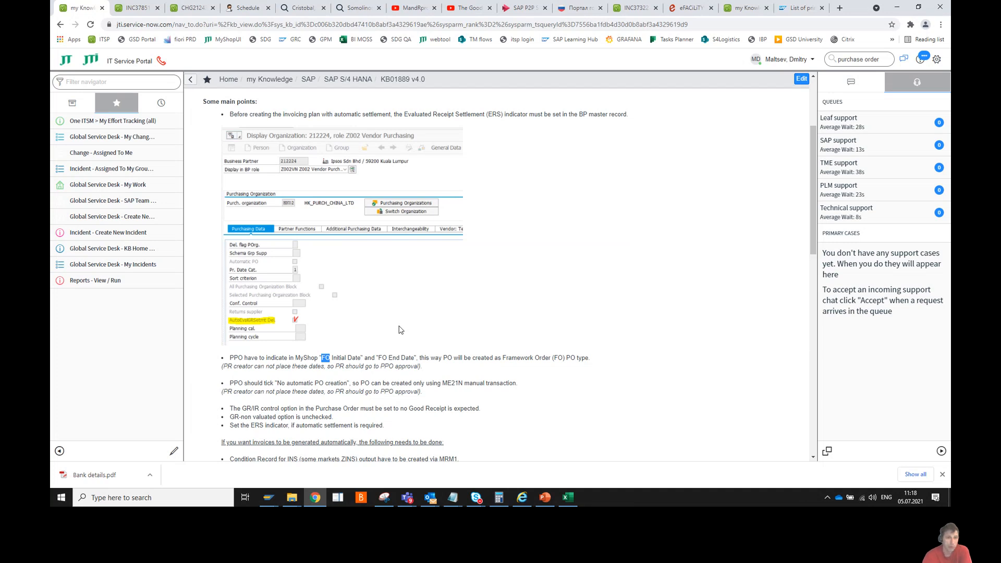
pyautogui.moveTo(277, 383); pyautogui.dragTo(349, 385)
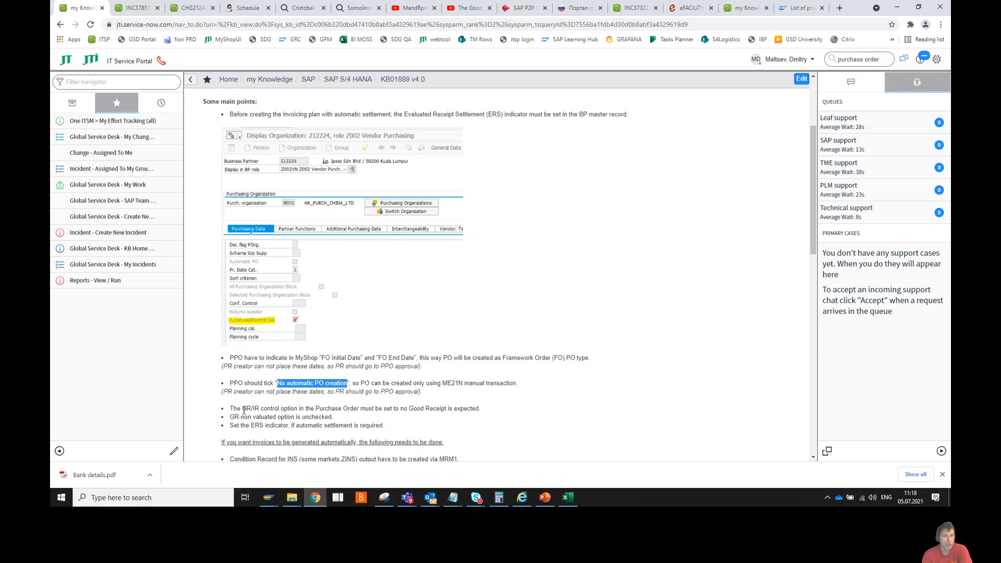
pyautogui.moveTo(242, 408); pyautogui.dragTo(261, 408)
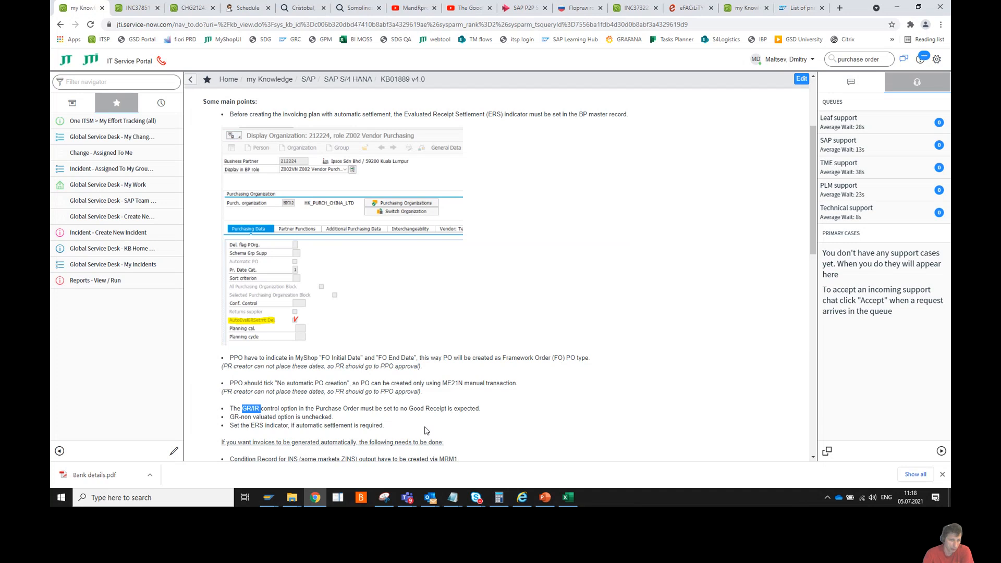
pyautogui.moveTo(401, 408); pyautogui.dragTo(447, 409)
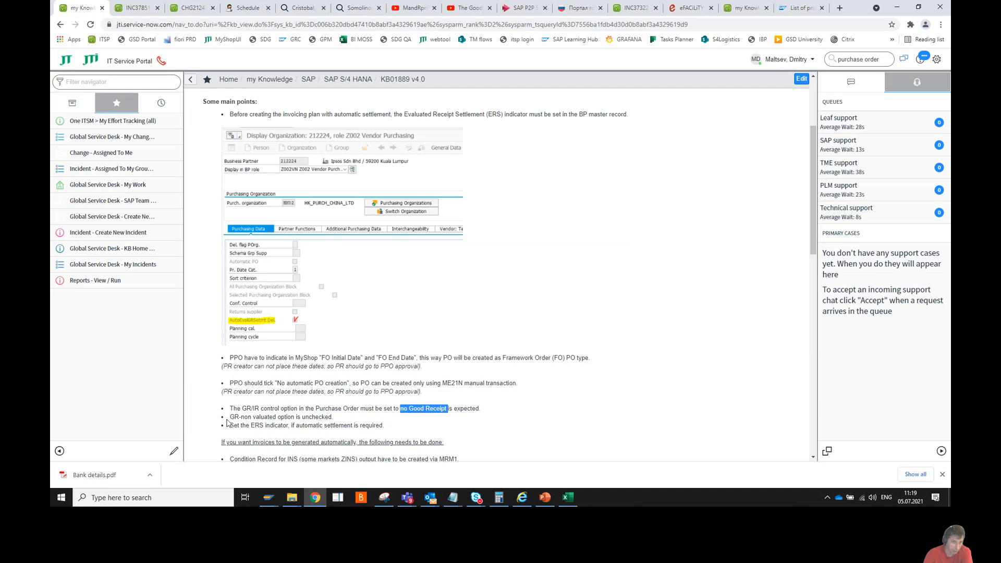
pyautogui.moveTo(231, 416); pyautogui.dragTo(337, 421)
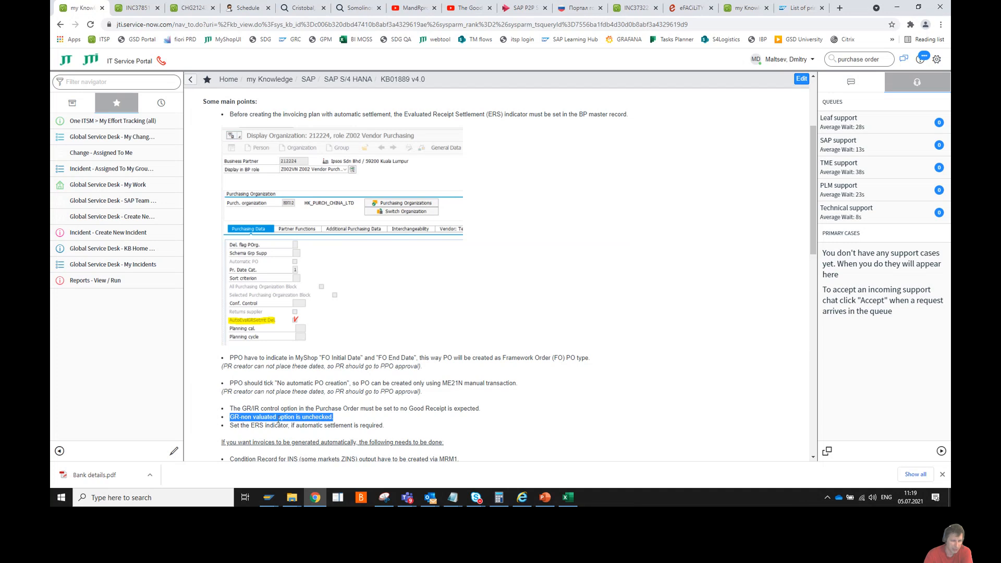
pyautogui.click(359, 423)
pyautogui.moveTo(231, 426); pyautogui.dragTo(405, 429)
pyautogui.scroll(-1, 402, 429)
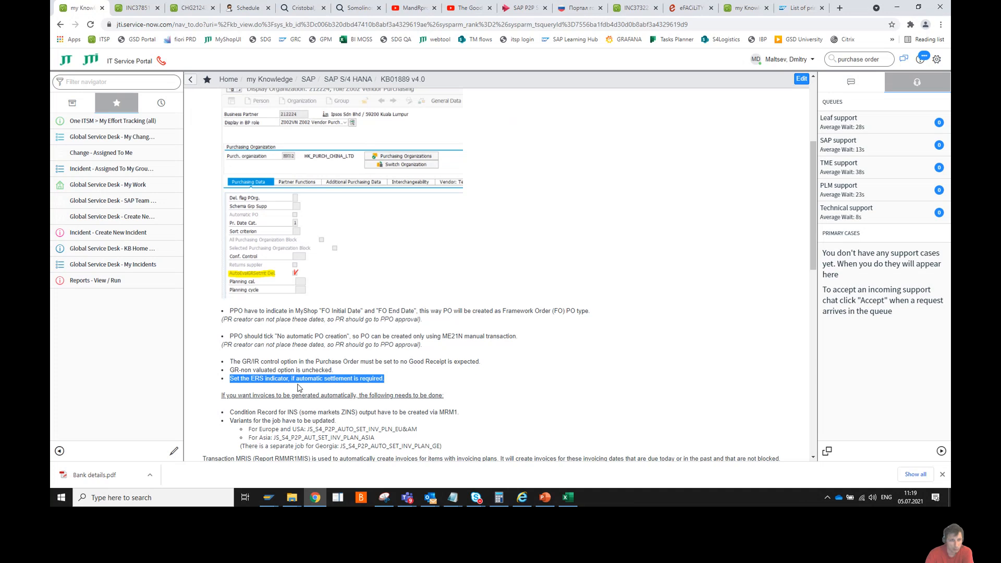
pyautogui.click(519, 389)
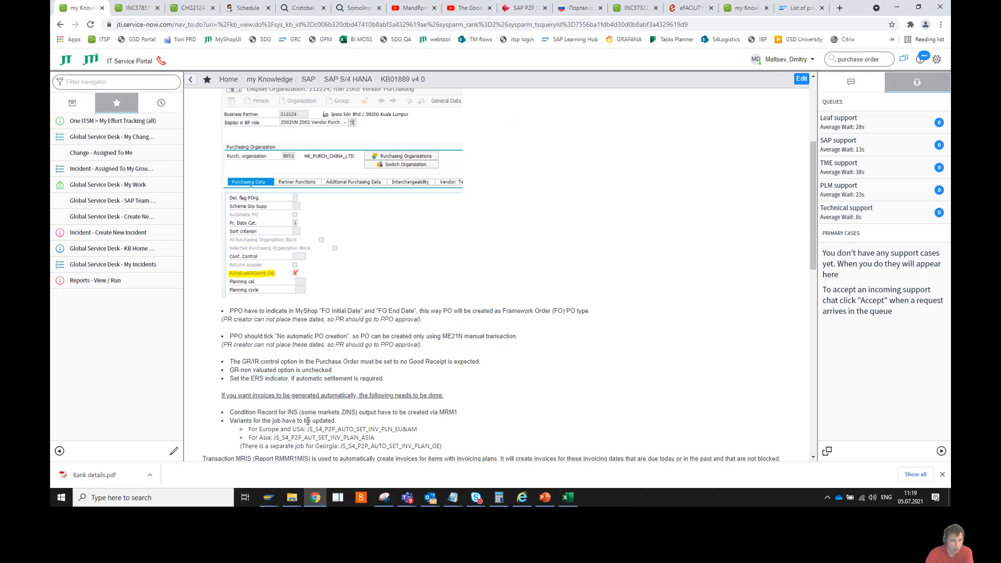
# Examine the requirements for generating invoices automatically, covering the MRM1 condition record and the job variants per region
pyautogui.scroll(-1, 312, 413)
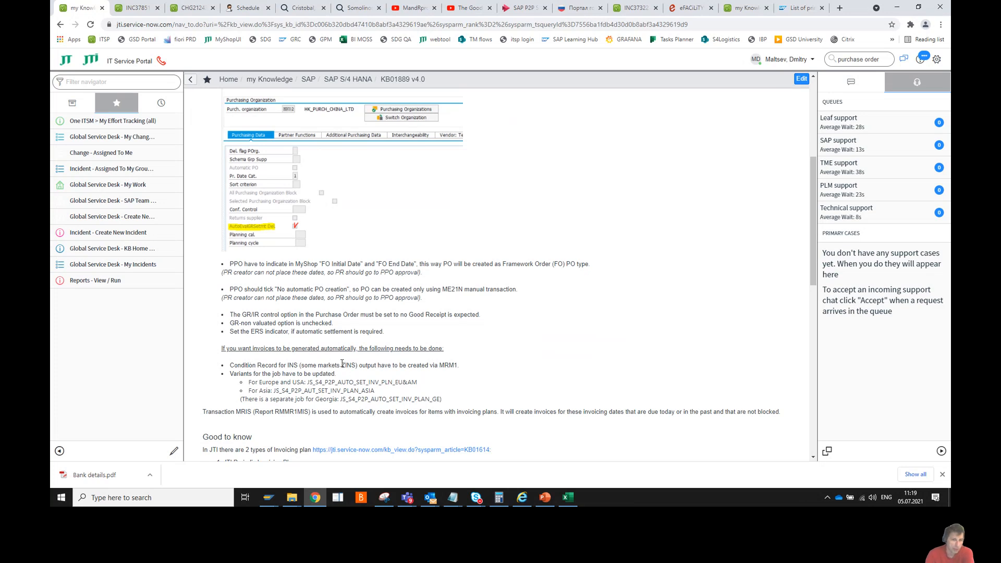
pyautogui.moveTo(342, 365); pyautogui.dragTo(352, 366)
pyautogui.moveTo(439, 365); pyautogui.dragTo(458, 366)
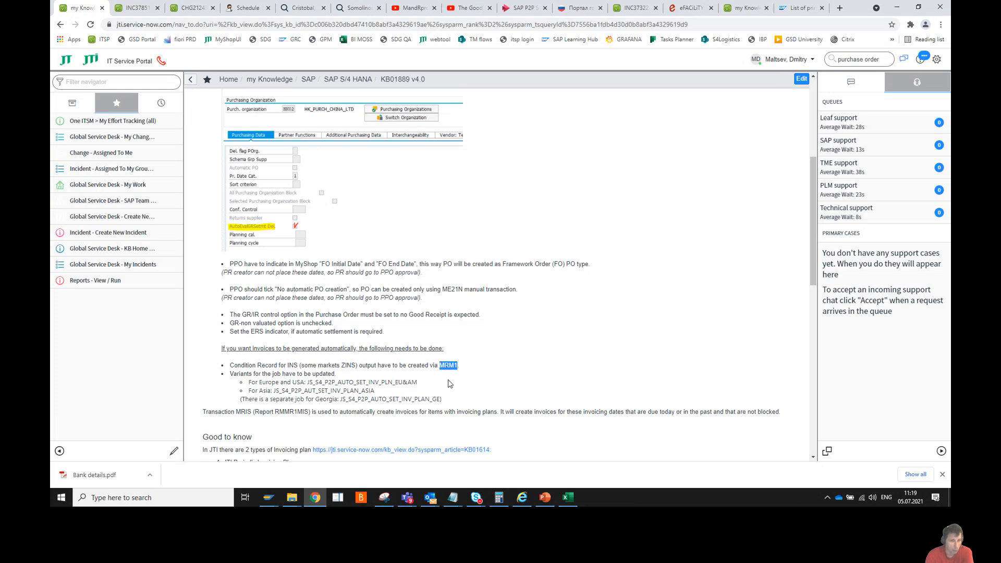
pyautogui.moveTo(231, 366); pyautogui.dragTo(468, 368)
pyautogui.click(254, 374)
pyautogui.moveTo(231, 372); pyautogui.dragTo(341, 378)
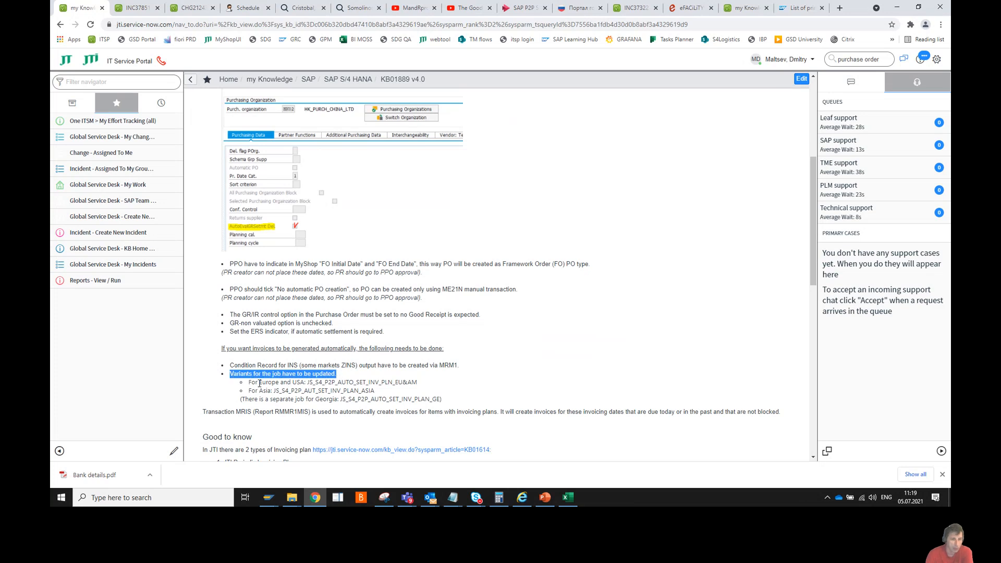
pyautogui.moveTo(260, 383)
pyautogui.mouseDown()
pyautogui.moveTo(305, 385)
pyautogui.moveTo(271, 391)
pyautogui.mouseUp()
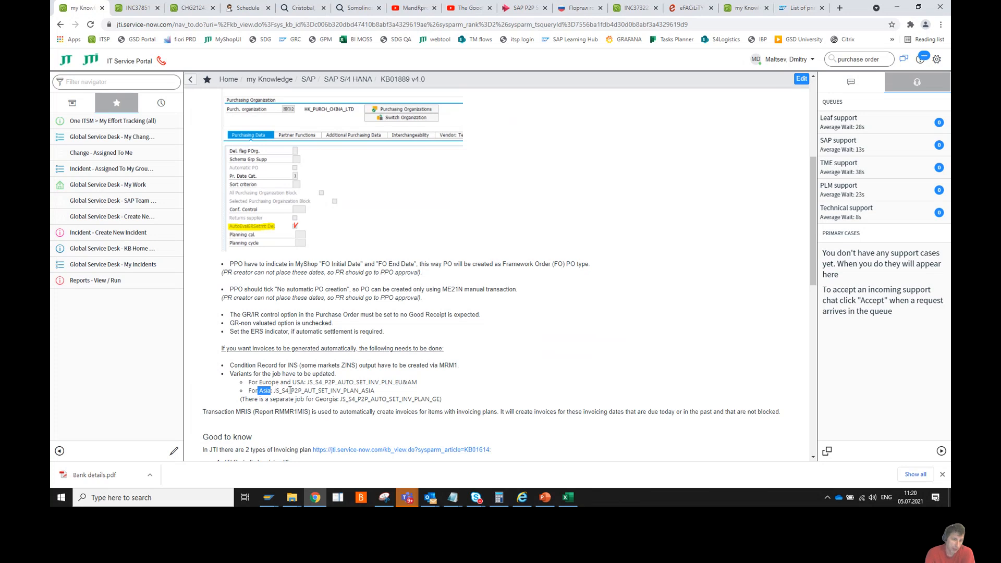
pyautogui.scroll(2, 293, 392)
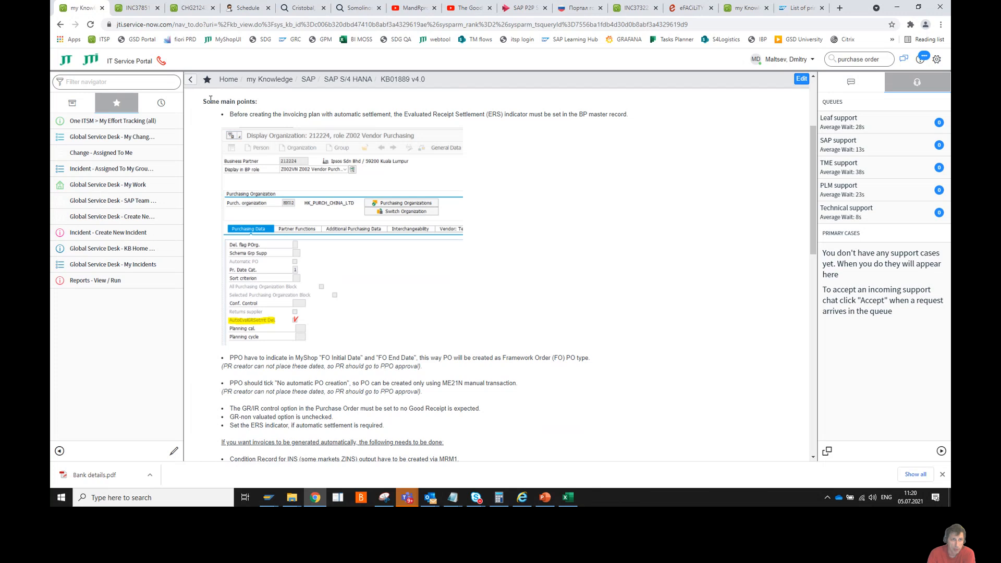
# Return to the invoicing plan search results, open the article "Definition of Invoicing Plan" and skim it to the end
pyautogui.click(190, 81)
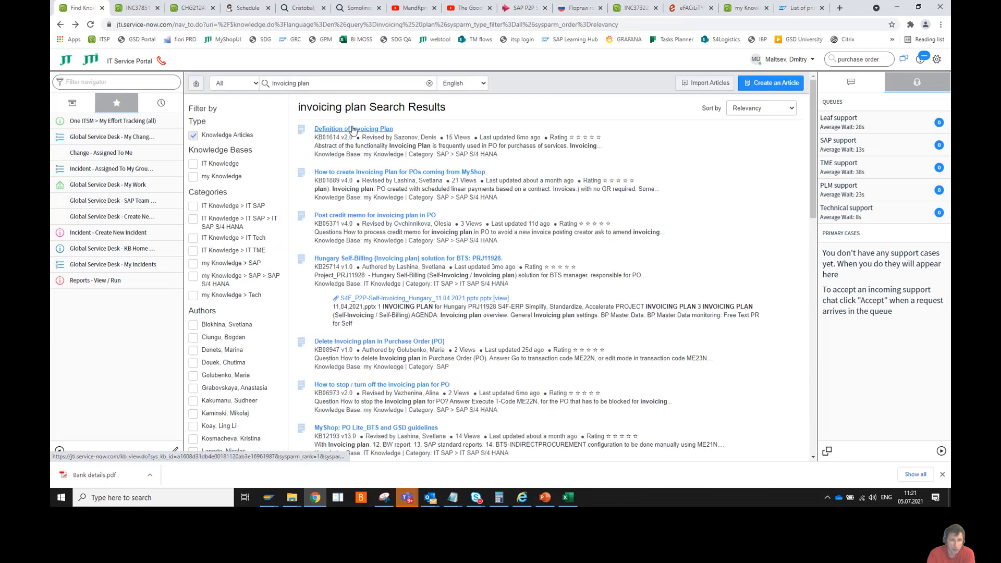
pyautogui.click(353, 129)
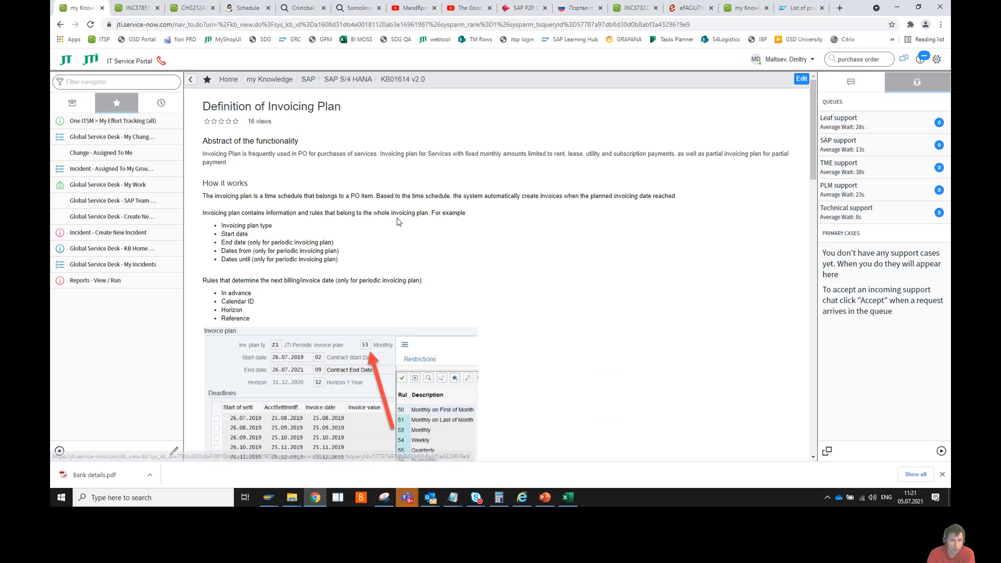
pyautogui.scroll(-5, 416, 238)
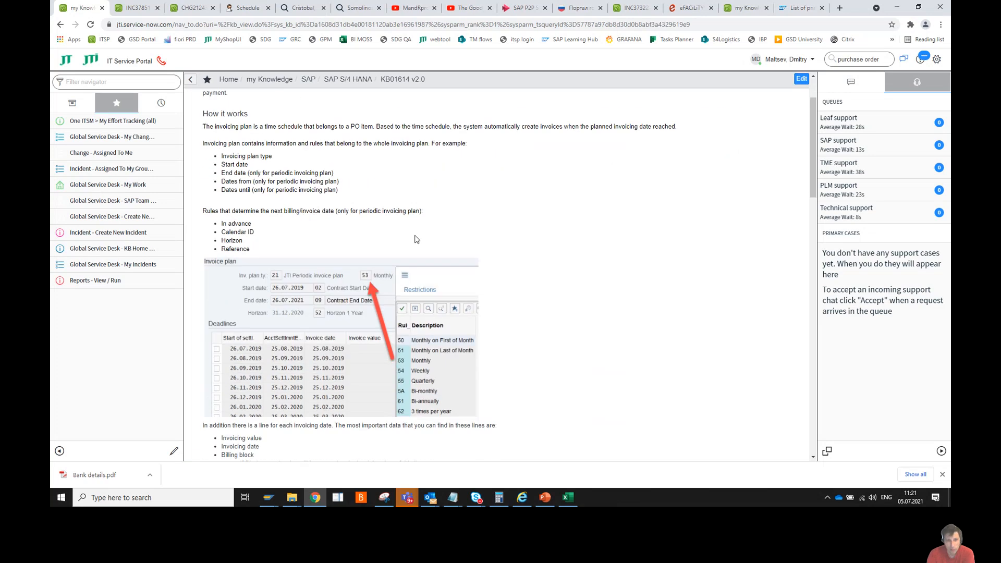
pyautogui.scroll(-12, 416, 239)
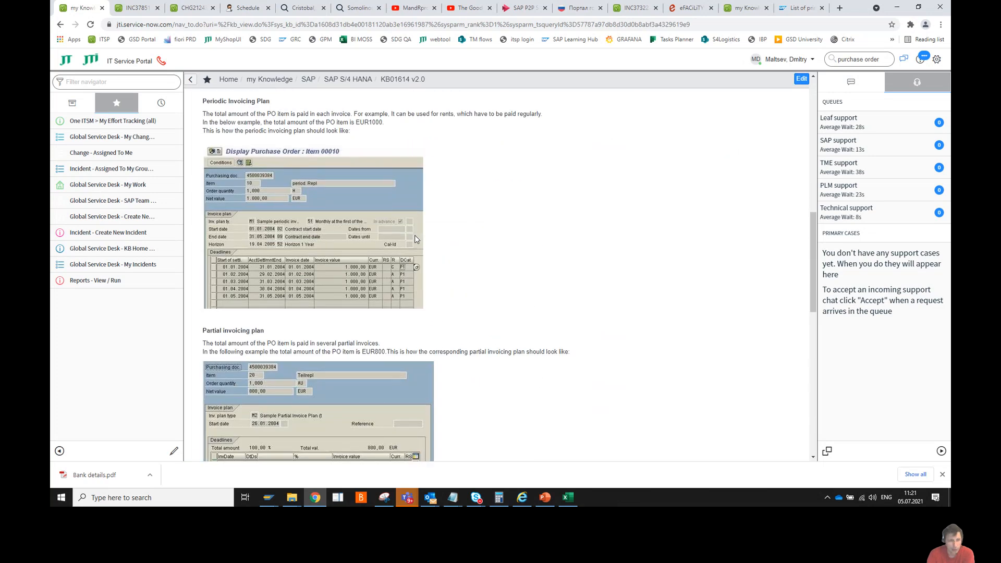
pyautogui.scroll(-4, 416, 239)
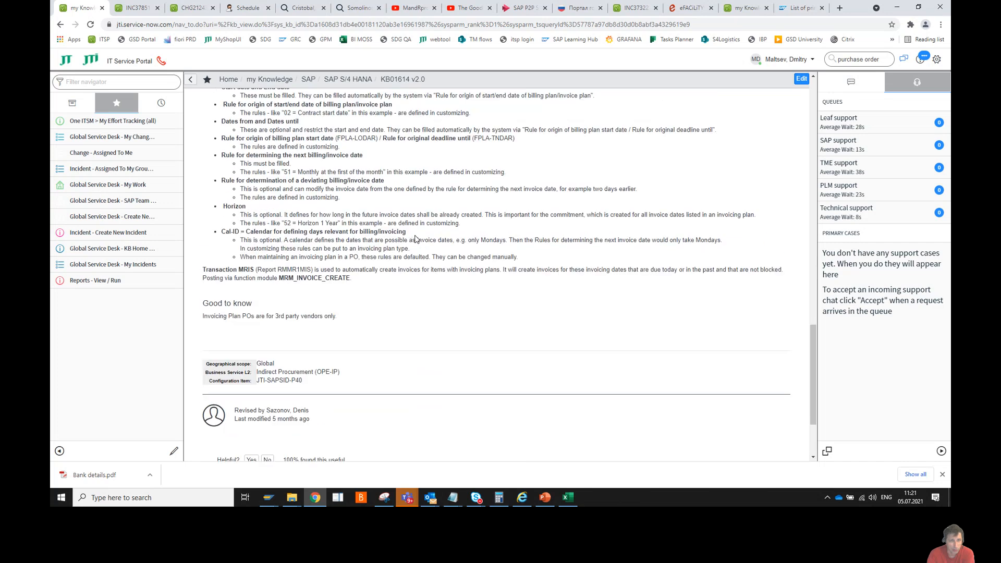
pyautogui.scroll(10, 416, 239)
pyautogui.scroll(10, 416, 239)
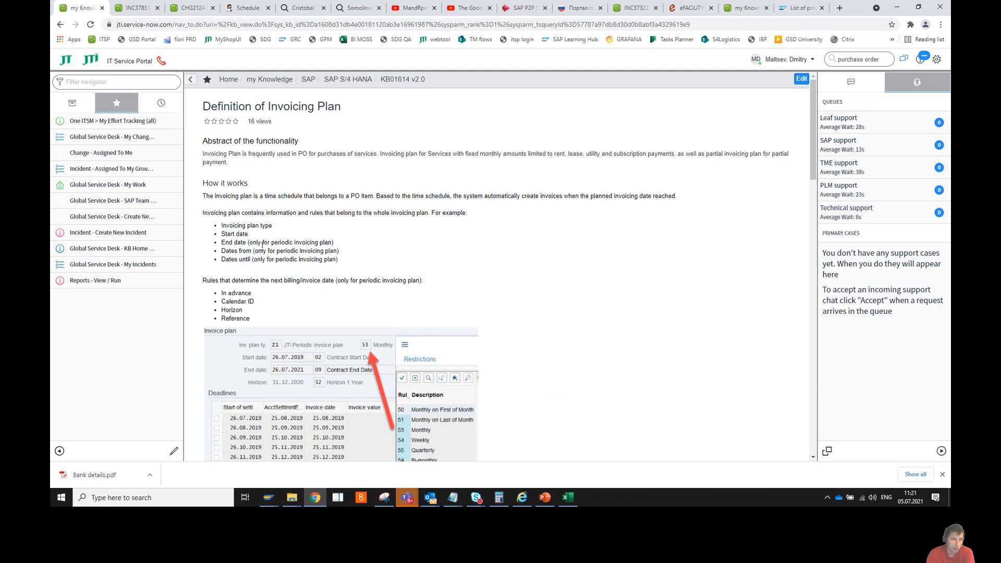
# Examine the invoicing plan's header and line data, and compare the Periodic Invoicing Plan and Partial invoicing plan examples
pyautogui.scroll(-1, 348, 283)
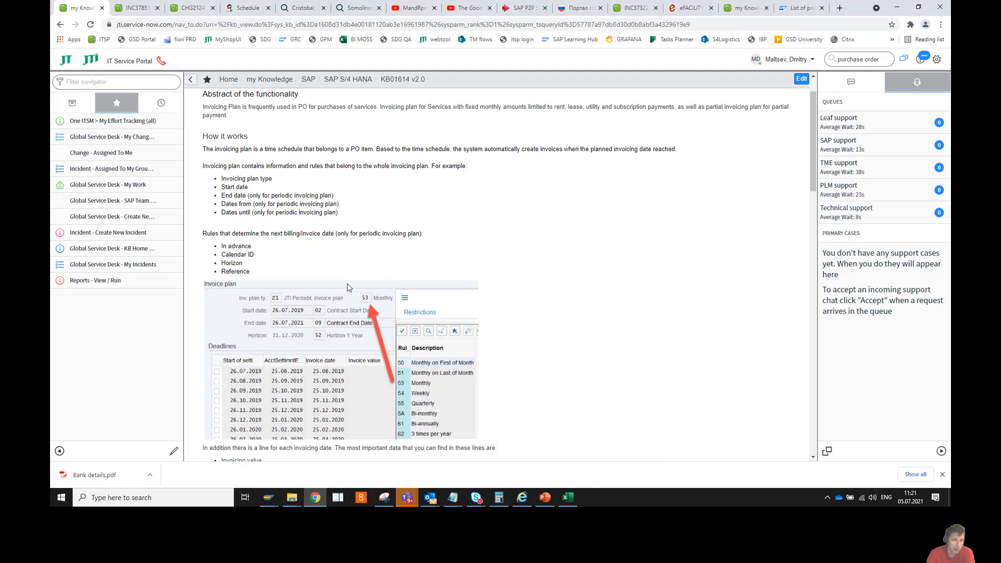
pyautogui.scroll(-2, 291, 267)
pyautogui.scroll(-2, 291, 268)
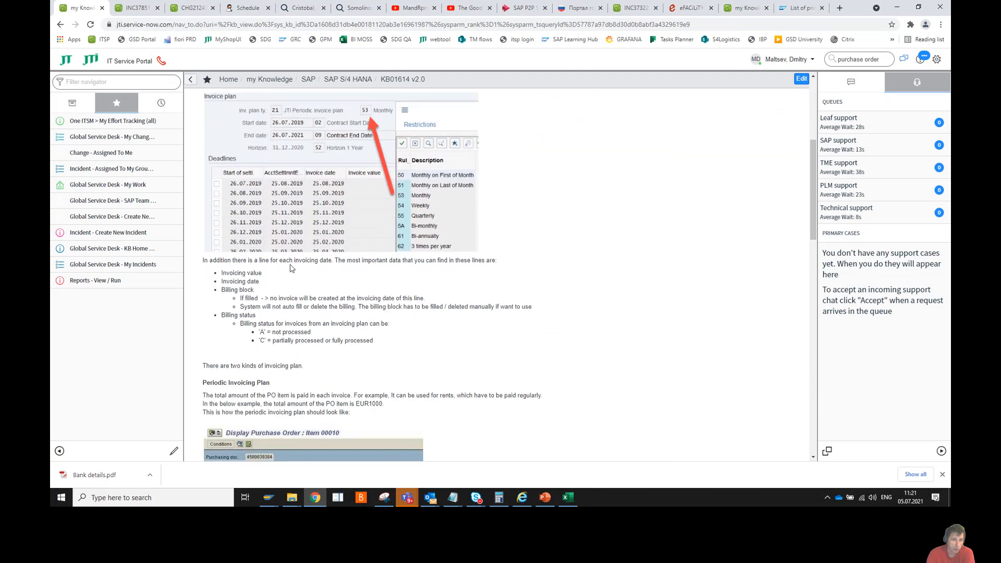
pyautogui.scroll(-3, 291, 267)
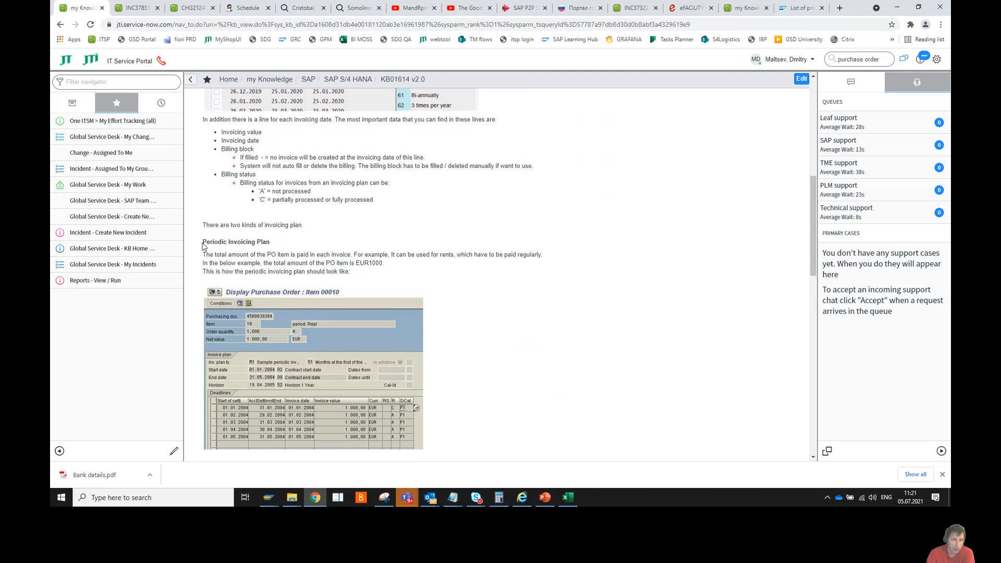
pyautogui.moveTo(204, 241); pyautogui.dragTo(285, 243)
pyautogui.scroll(-5, 228, 246)
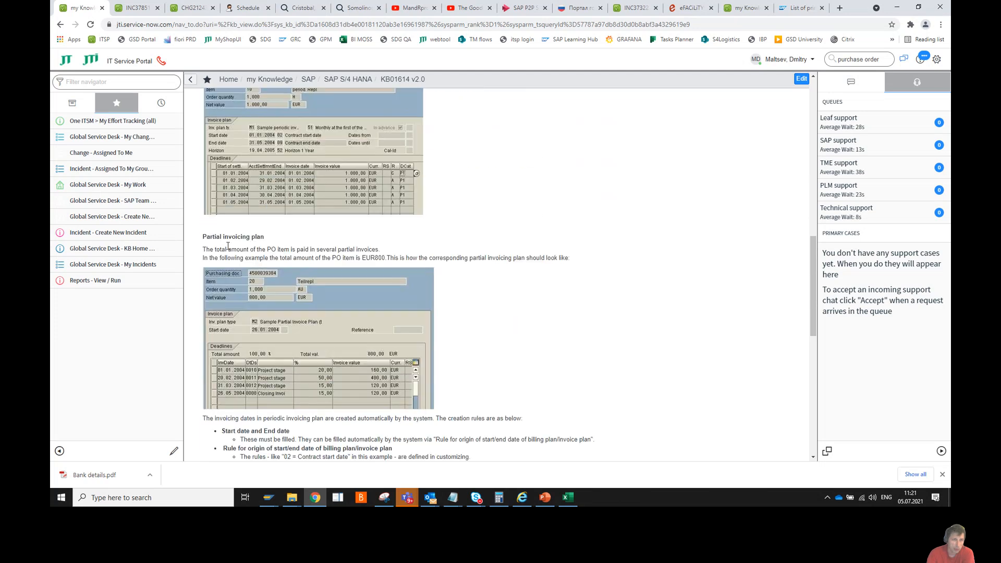
pyautogui.moveTo(204, 237); pyautogui.dragTo(274, 241)
pyautogui.scroll(2, 274, 225)
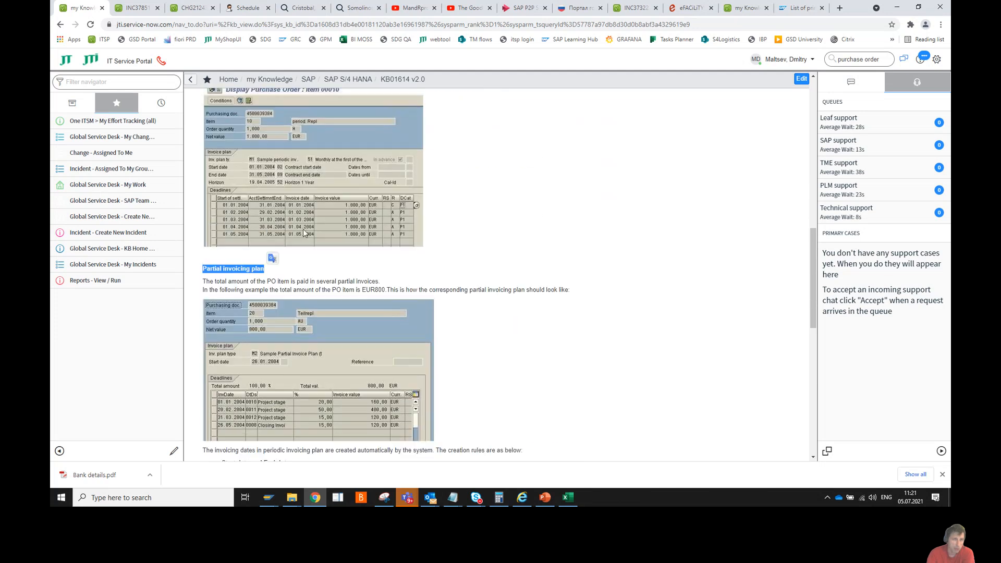
pyautogui.scroll(-4, 317, 231)
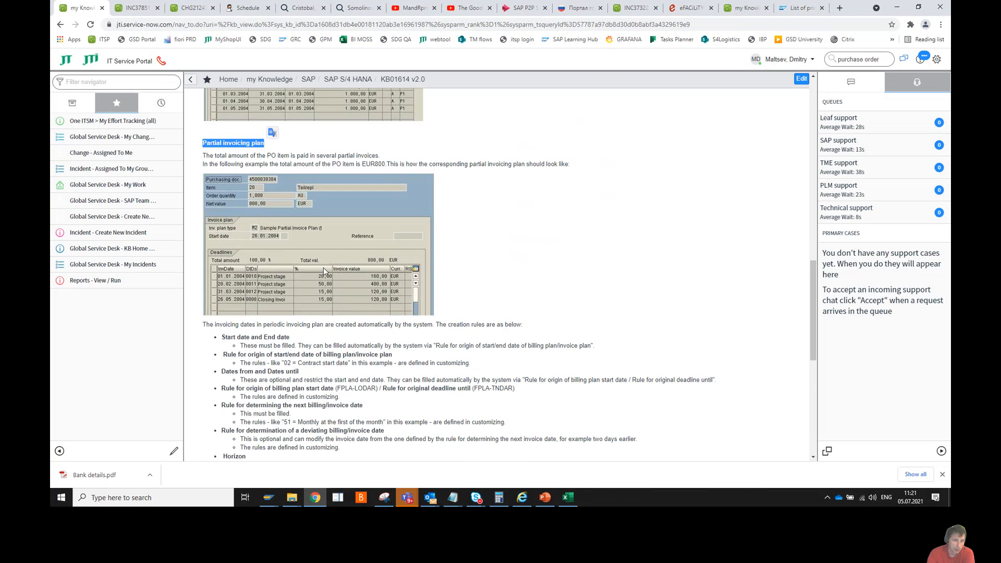
# Read the creation rules for invoicing dates and the paragraph about Transaction MRIS
pyautogui.scroll(-1, 337, 286)
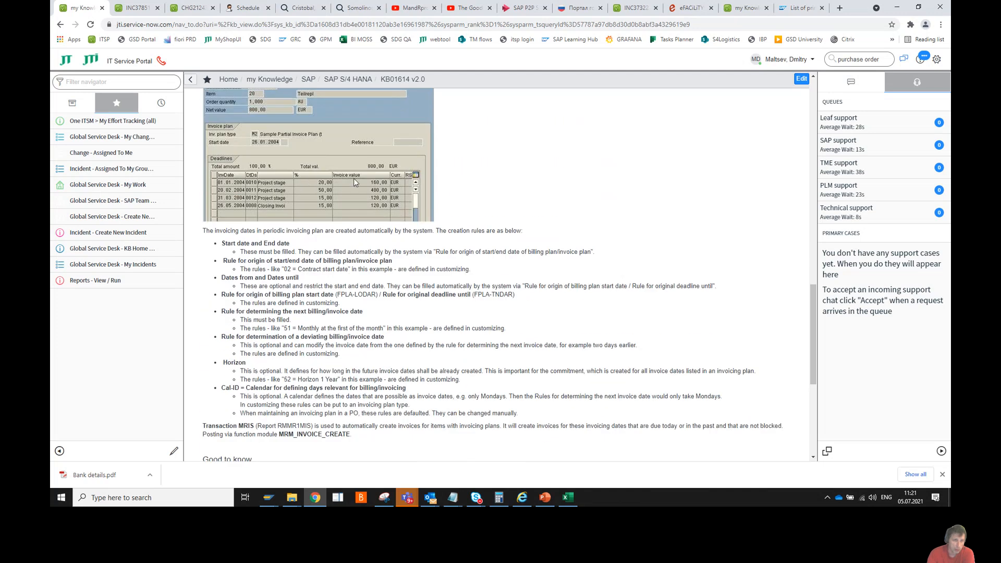
pyautogui.scroll(-1, 413, 339)
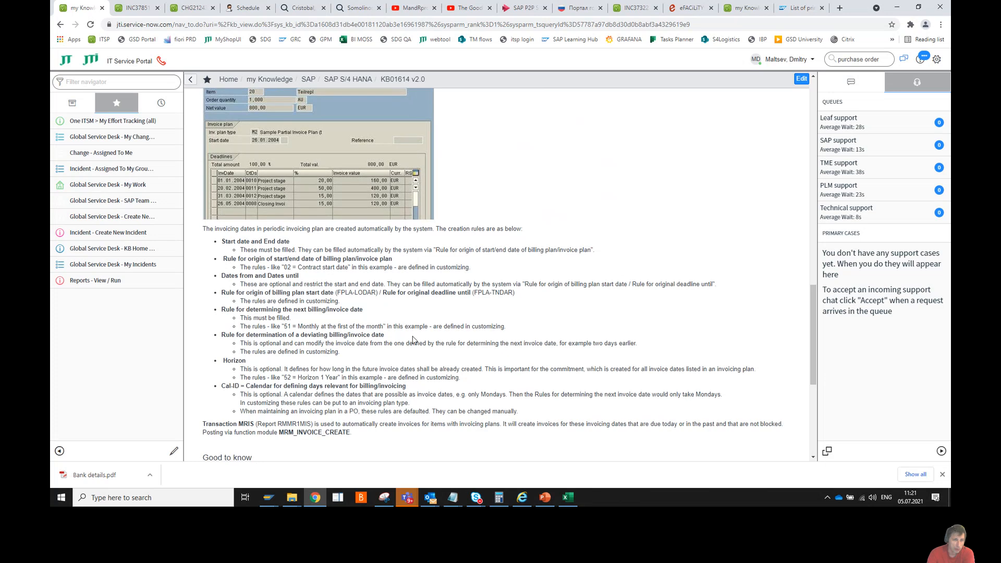
pyautogui.scroll(-1, 413, 340)
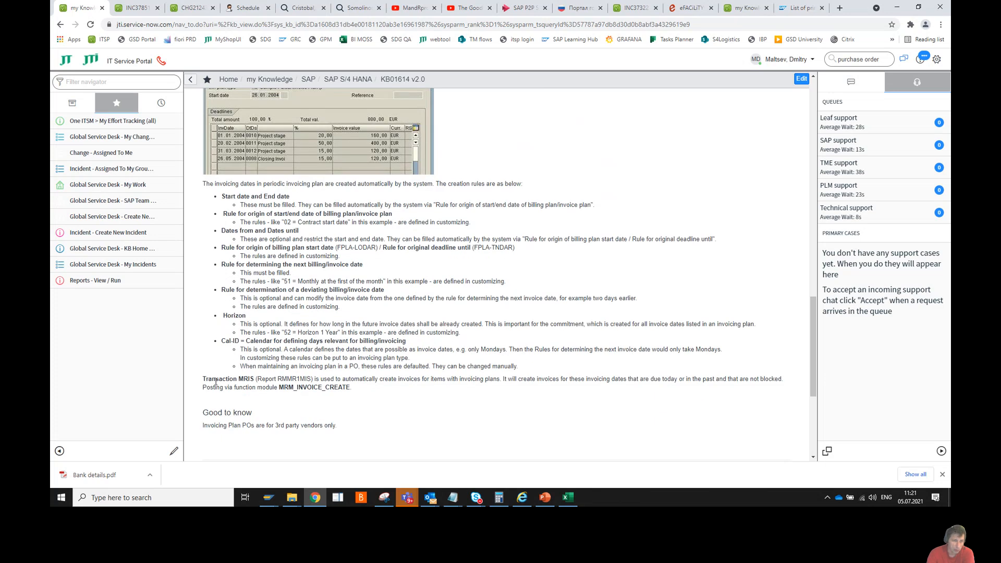
pyautogui.moveTo(203, 380); pyautogui.dragTo(256, 375)
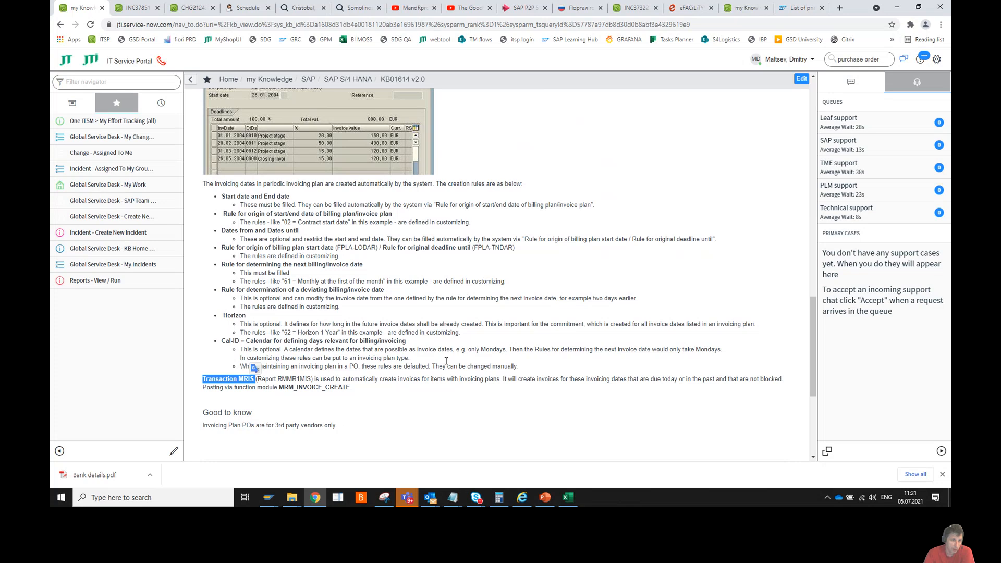
# Finish reading the article and switch to the open Create Purchase Order window in SAP
pyautogui.scroll(-3, 442, 351)
pyautogui.scroll(12, 441, 351)
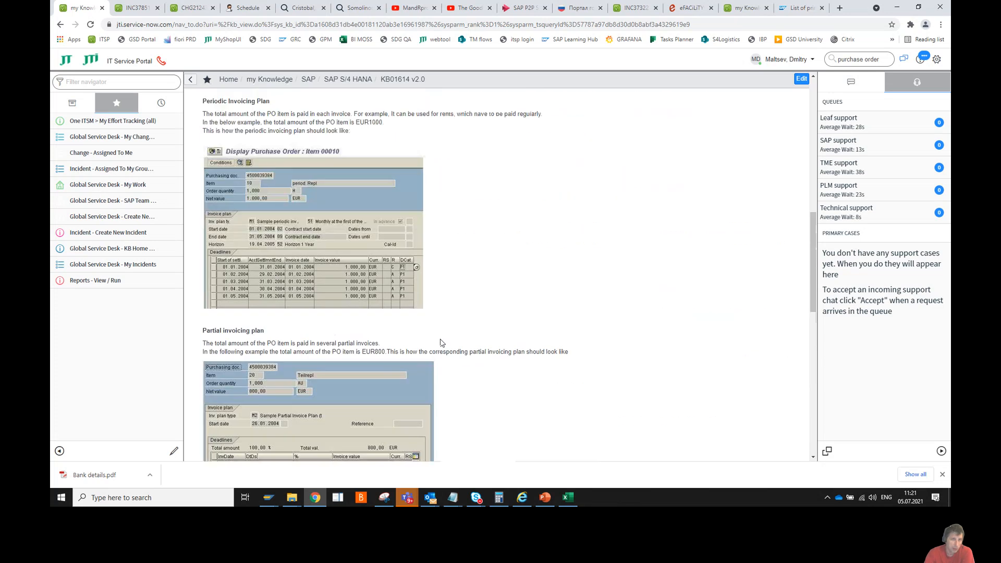
pyautogui.click(268, 496)
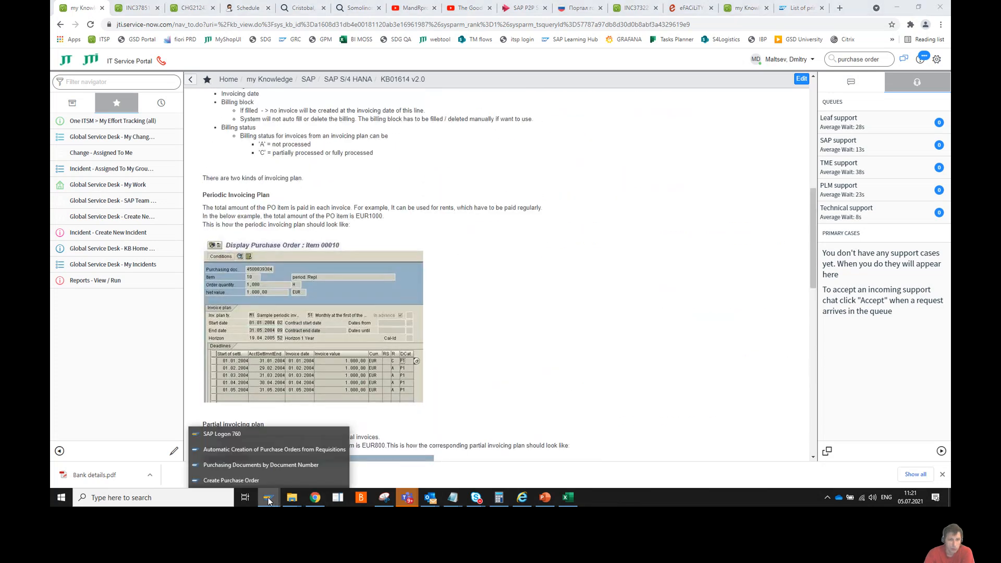
pyautogui.click(268, 482)
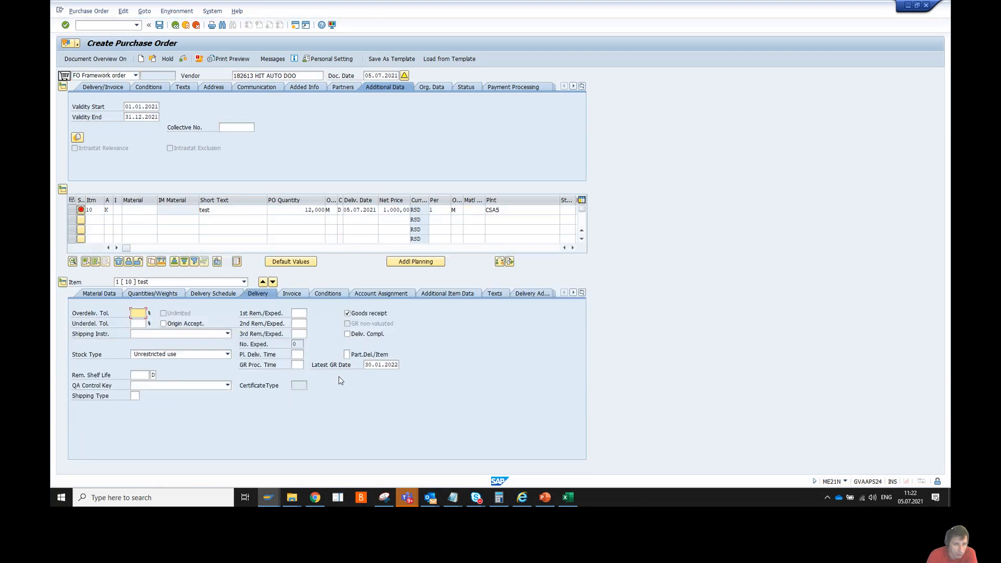
# Clear the Goods receipt indicator for item 10 and create its invoicing plan with type Z1 JTI Periodic invoice plan
pyautogui.click(347, 314)
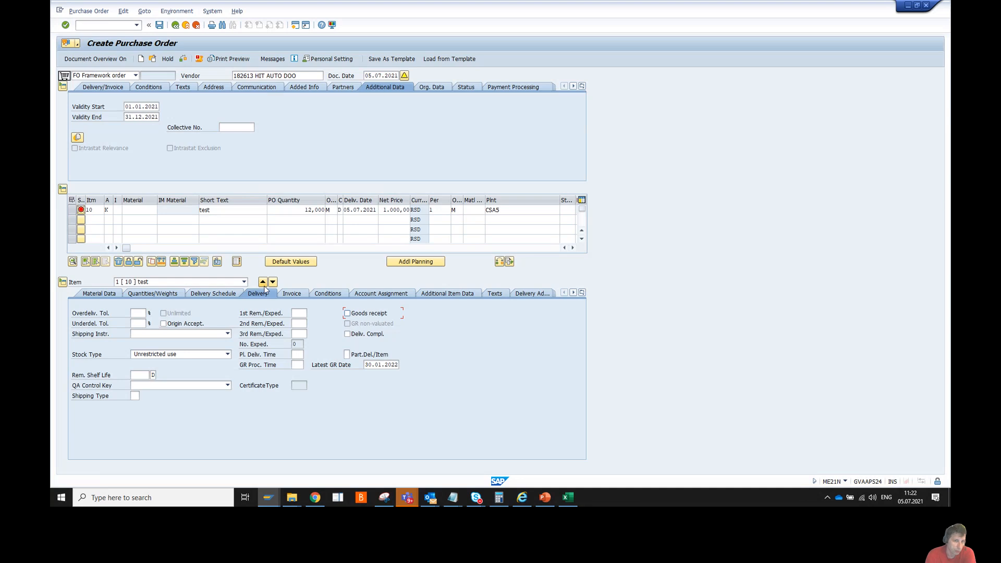
pyautogui.click(292, 293)
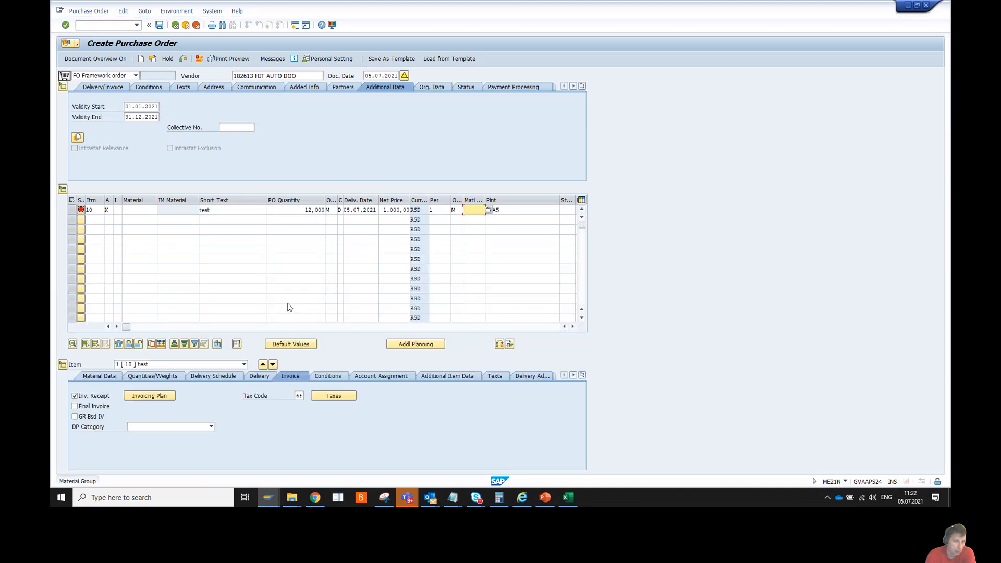
pyautogui.click(150, 397)
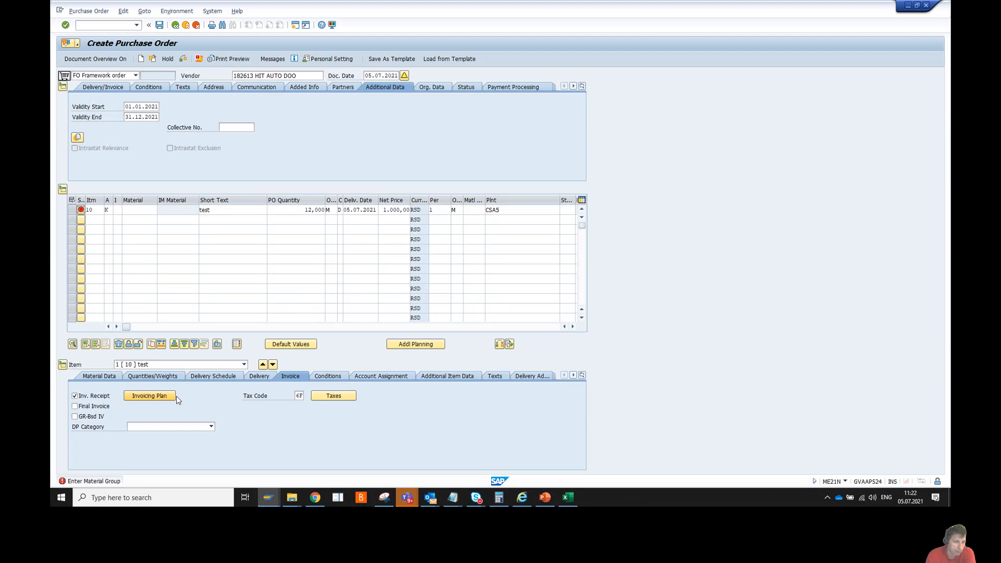
pyautogui.click(189, 297)
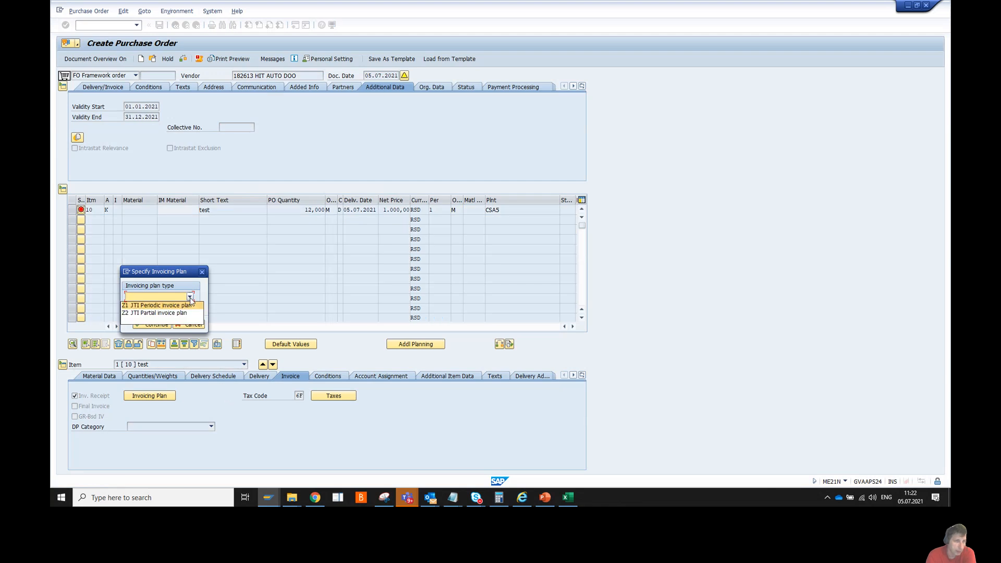
pyautogui.click(147, 306)
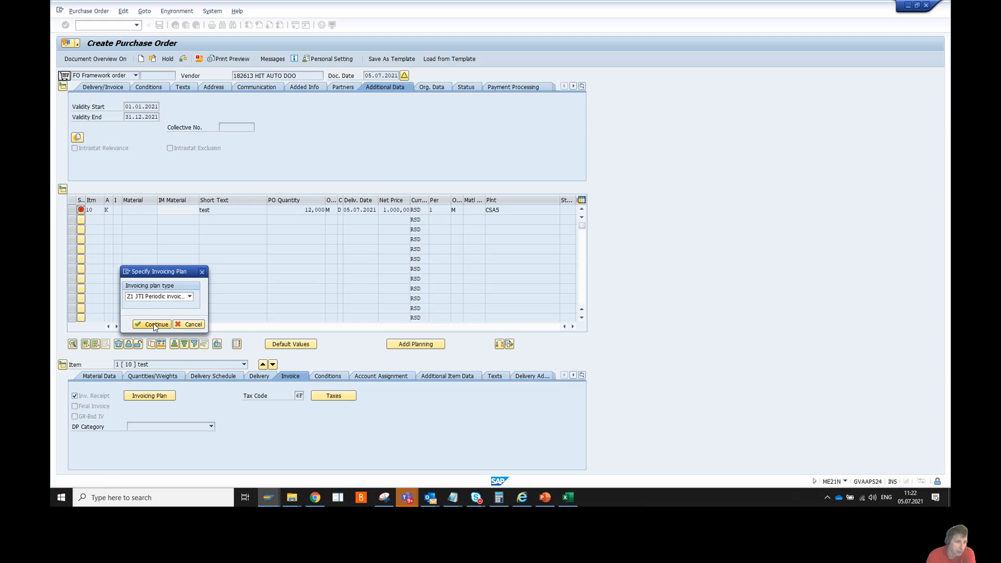
pyautogui.click(153, 323)
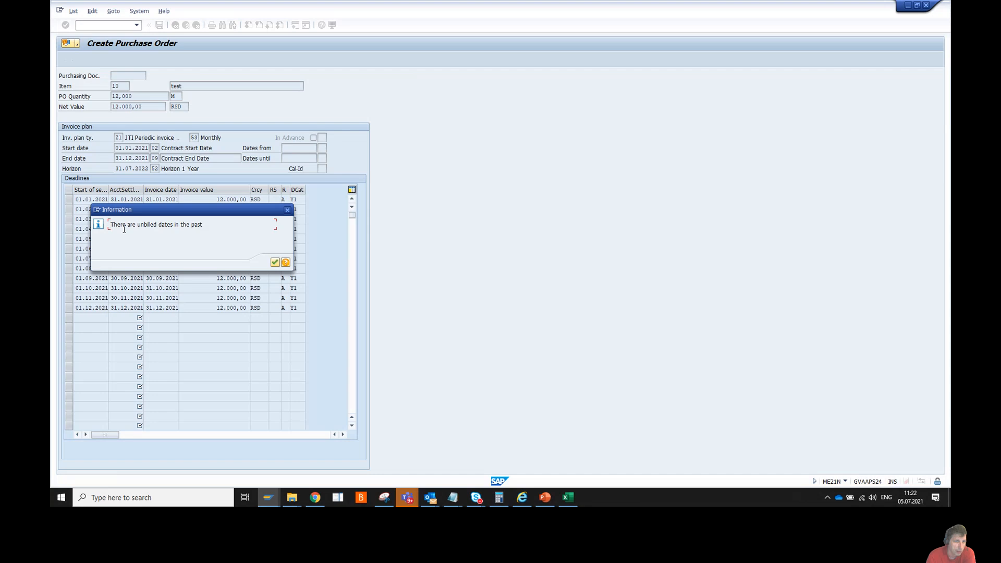
pyautogui.moveTo(170, 213); pyautogui.dragTo(407, 241)
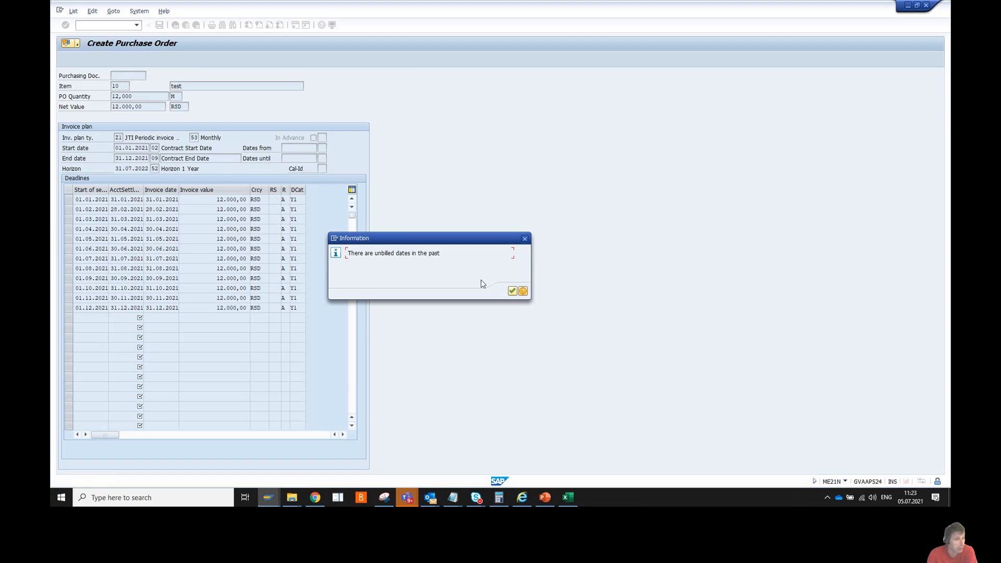
pyautogui.click(512, 292)
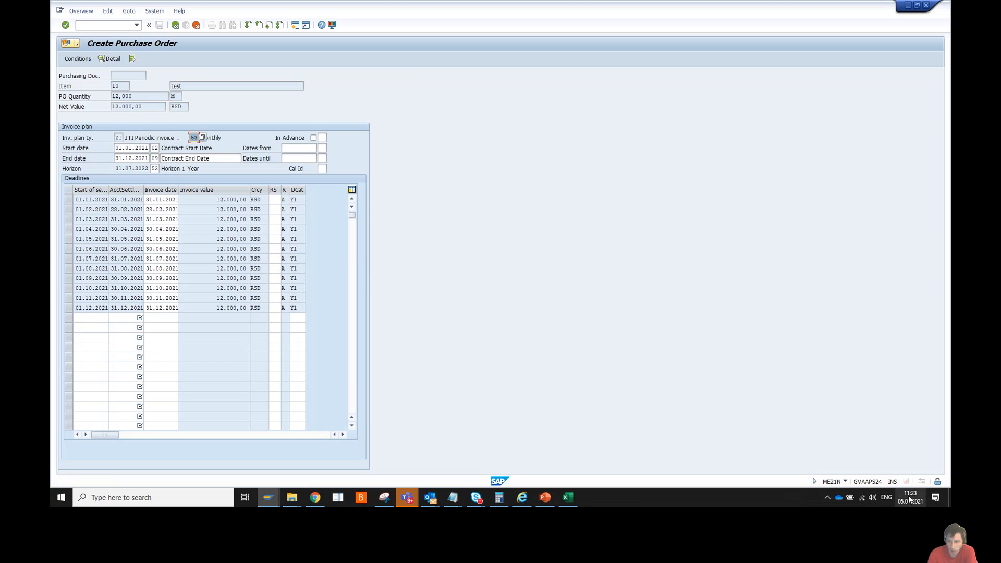
# Check the July deadline's invoice date and invoice value against the current system date
pyautogui.moveTo(908, 504)
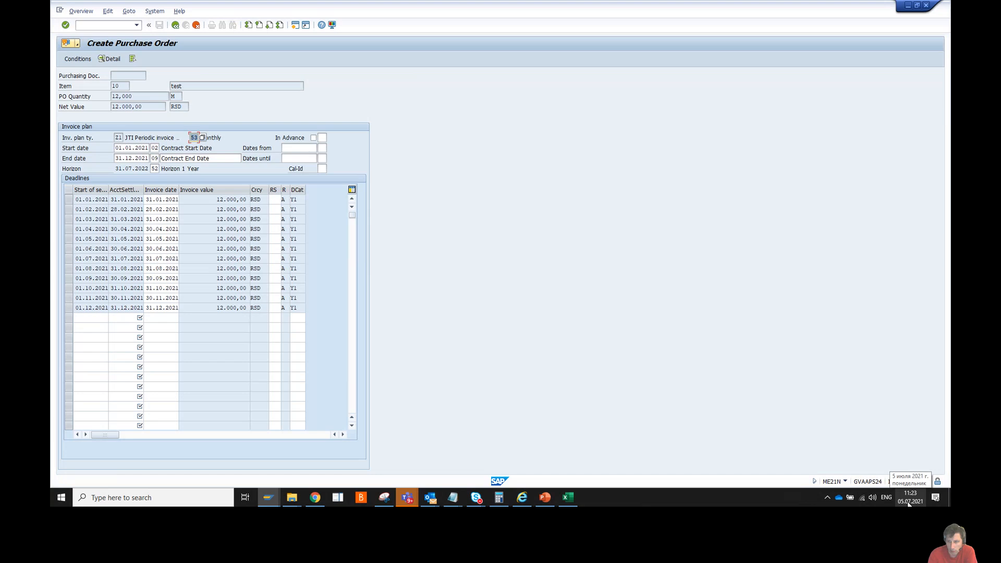
pyautogui.doubleClick(146, 258)
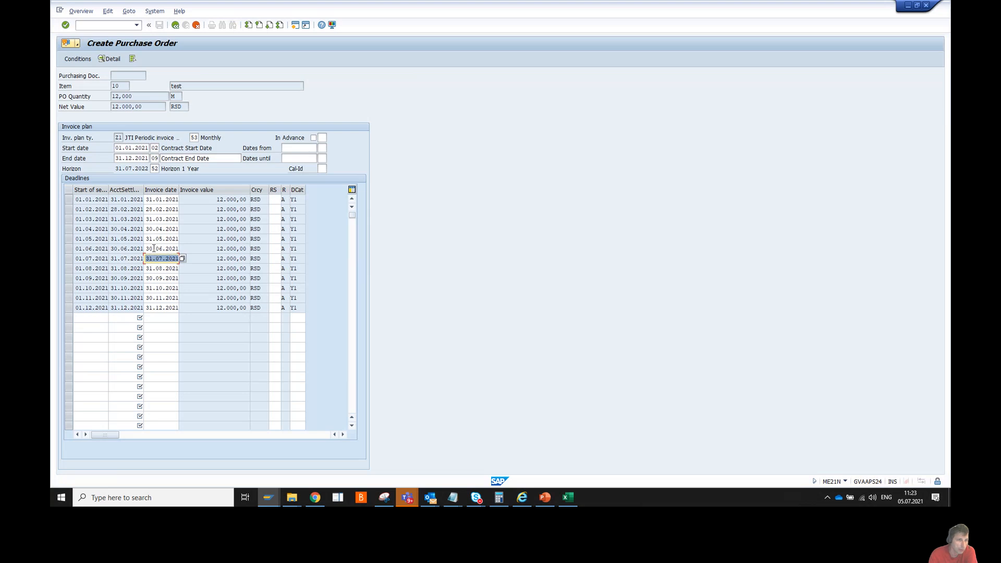
pyautogui.press('Tab')
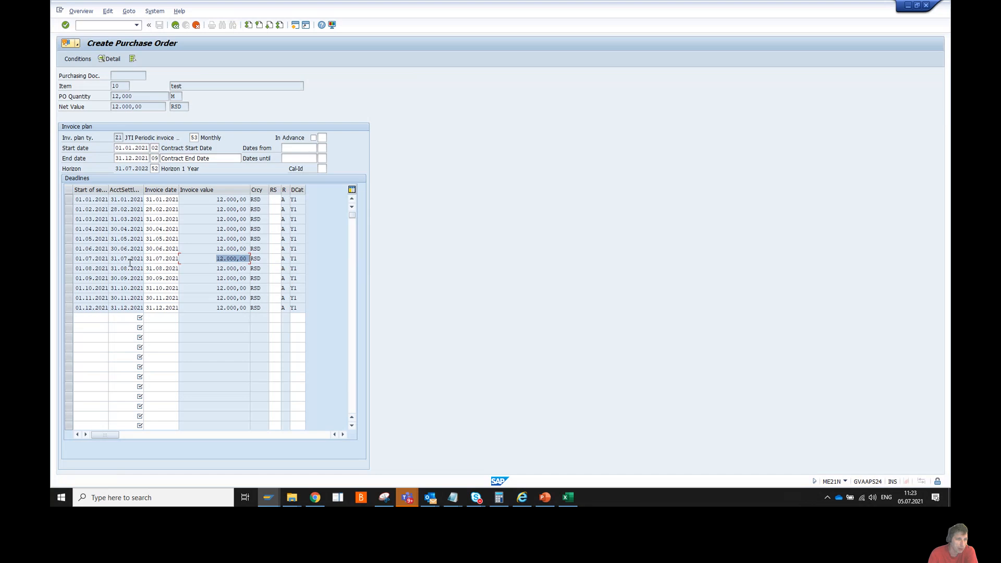
# Set the invoicing plan's date determination rule to 50, Monthly on First of Month, and update the deadlines
pyautogui.click(192, 138)
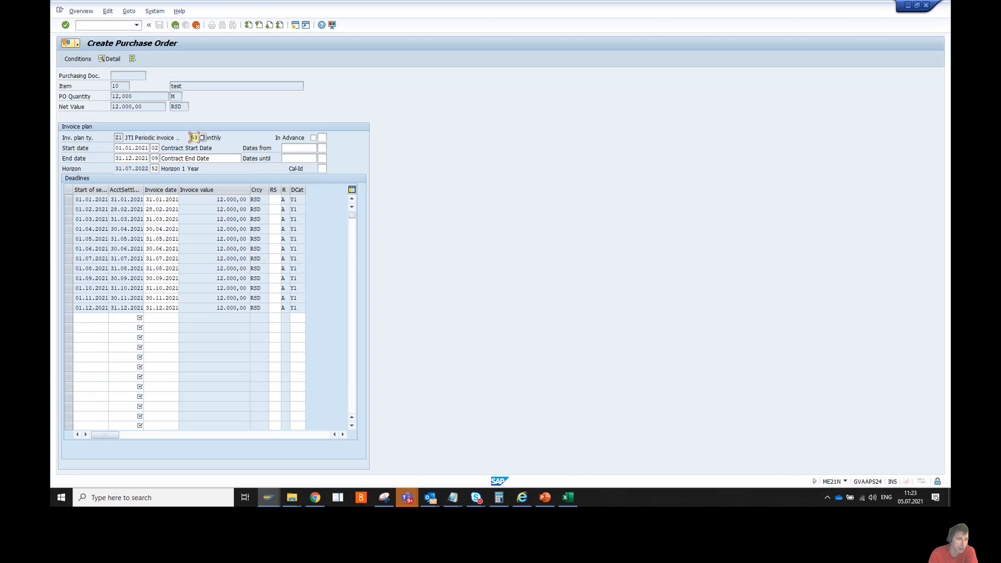
pyautogui.click(203, 138)
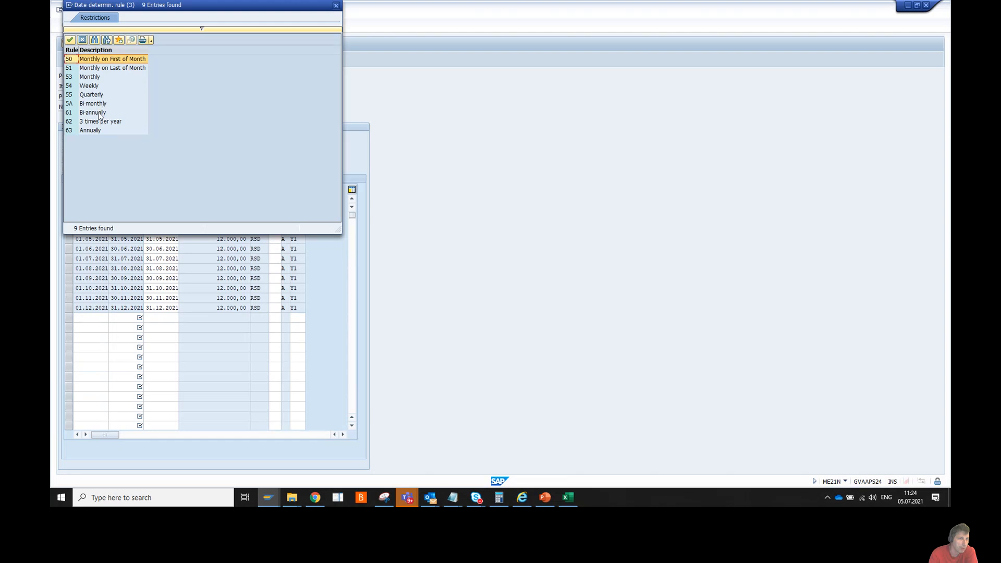
pyautogui.click(117, 68)
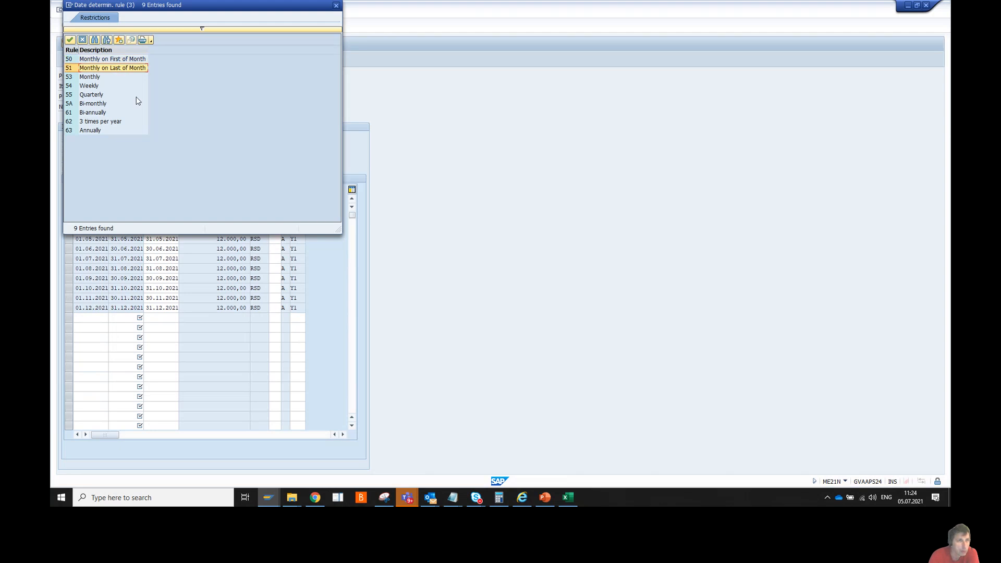
pyautogui.click(116, 60)
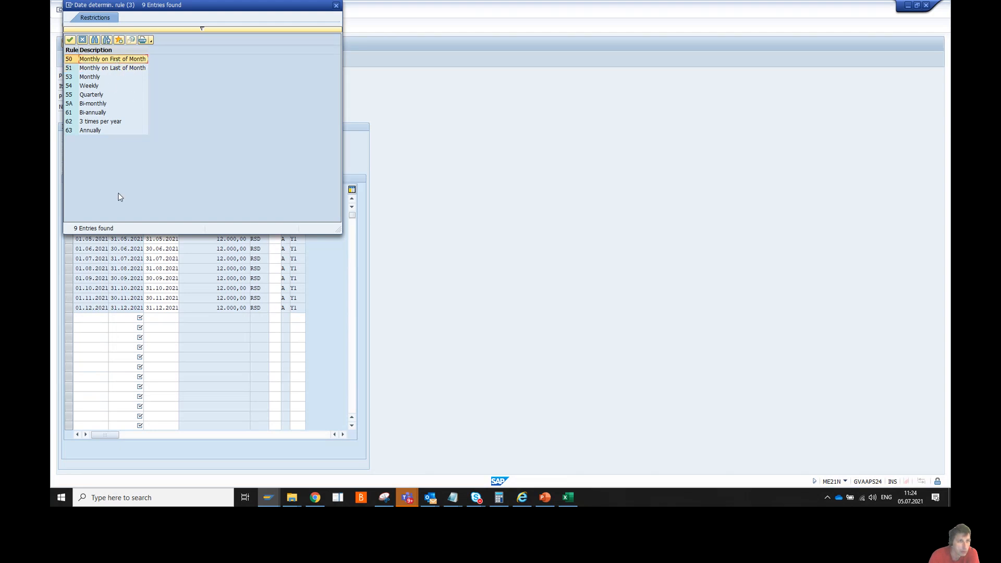
pyautogui.click(119, 59)
pyautogui.click(119, 59)
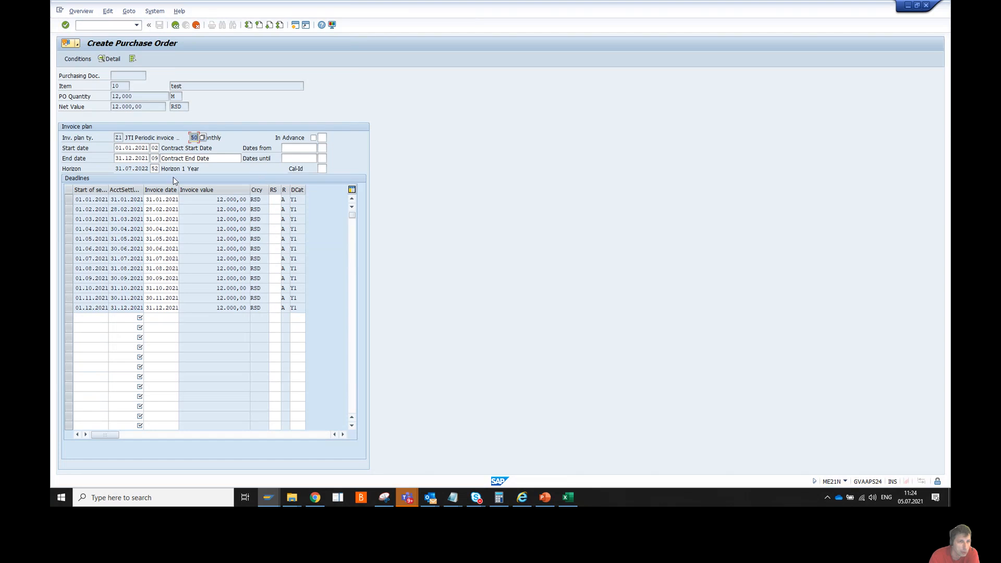
pyautogui.press('Return')
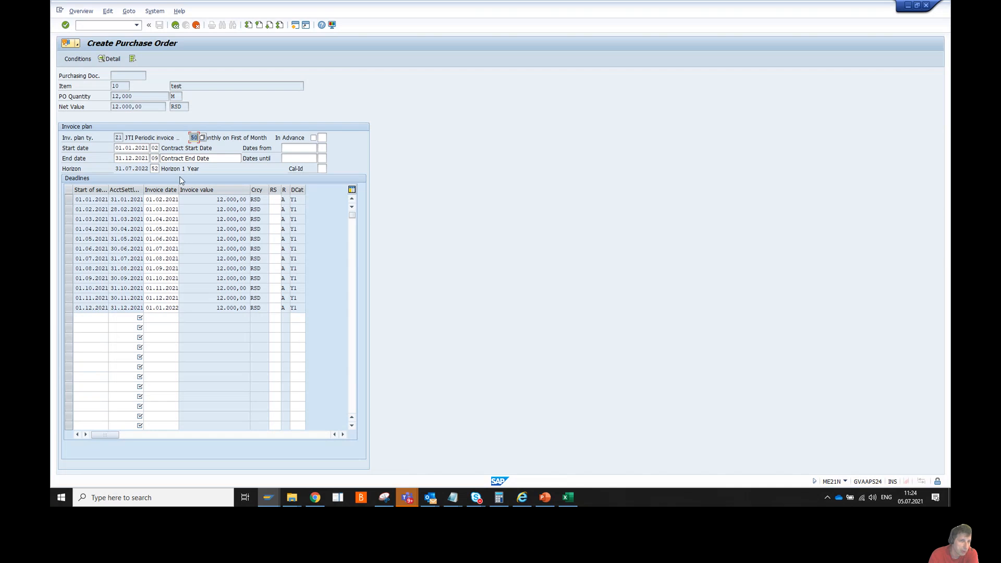
pyautogui.press('Return')
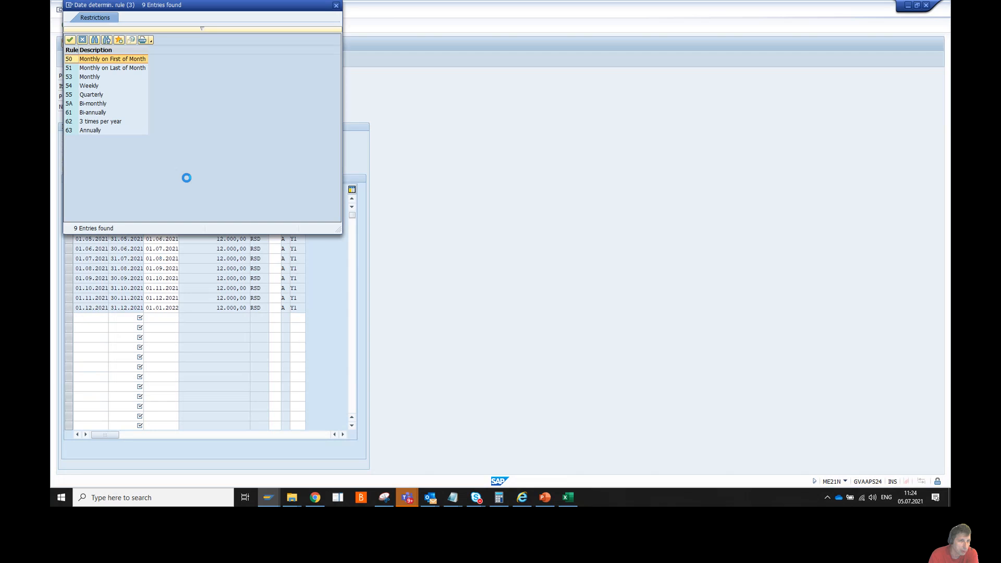
# Set the date determination rule to 54, Weekly, and look through the weekly deadlines
pyautogui.press('F4')
pyautogui.doubleClick(90, 87)
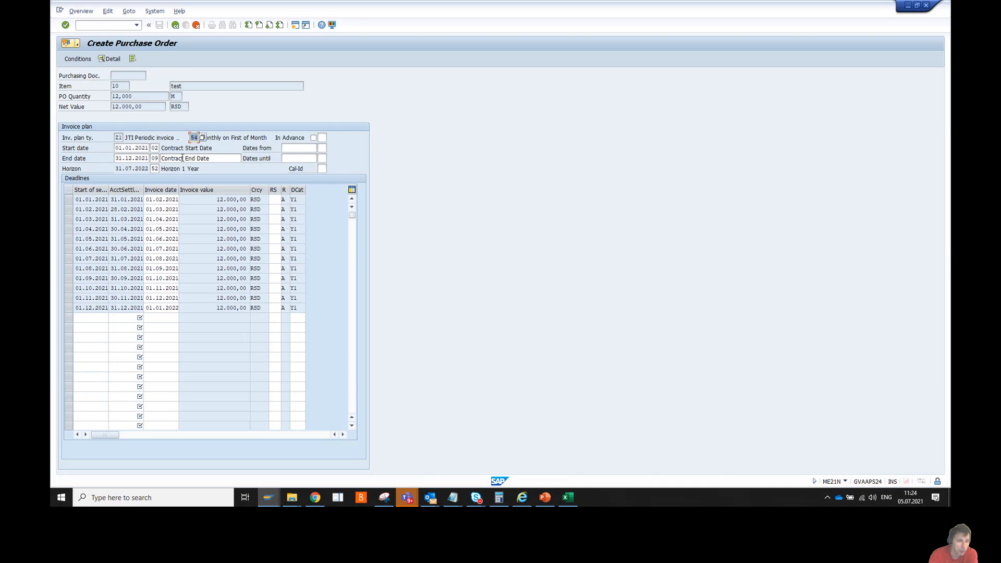
pyautogui.press('Return')
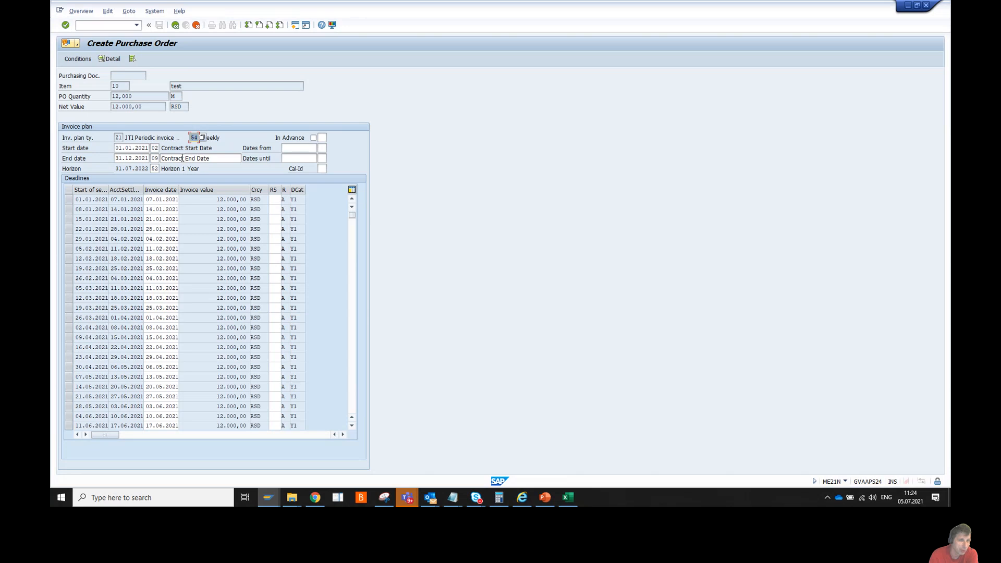
pyautogui.press('Return')
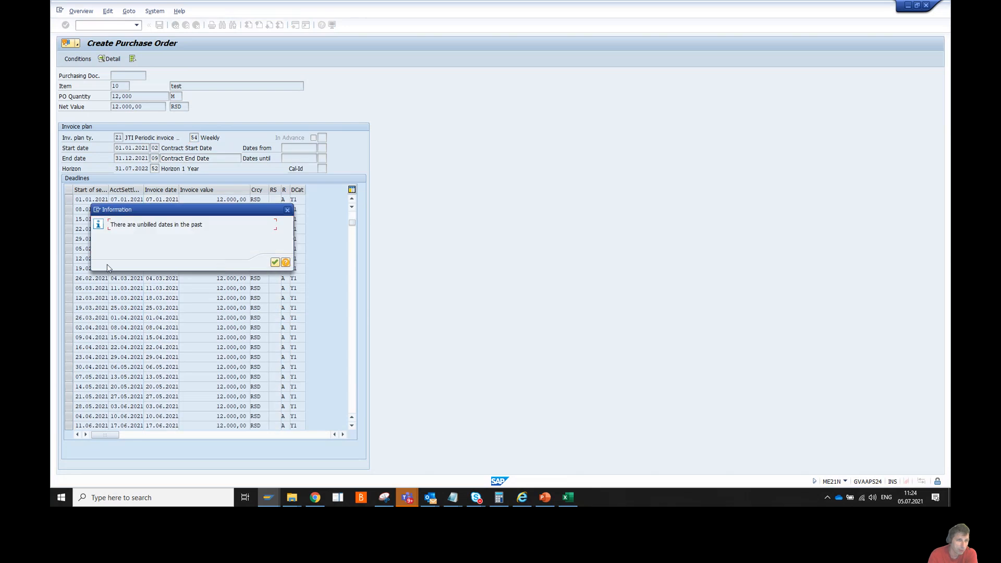
pyautogui.click(275, 262)
pyautogui.scroll(-1, 302, 266)
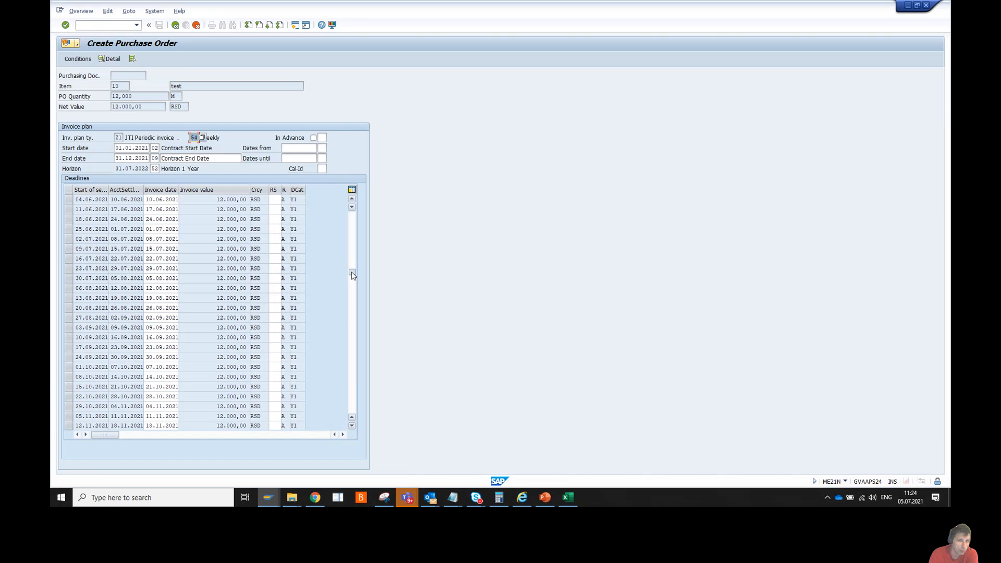
pyautogui.moveTo(351, 271); pyautogui.dragTo(355, 204)
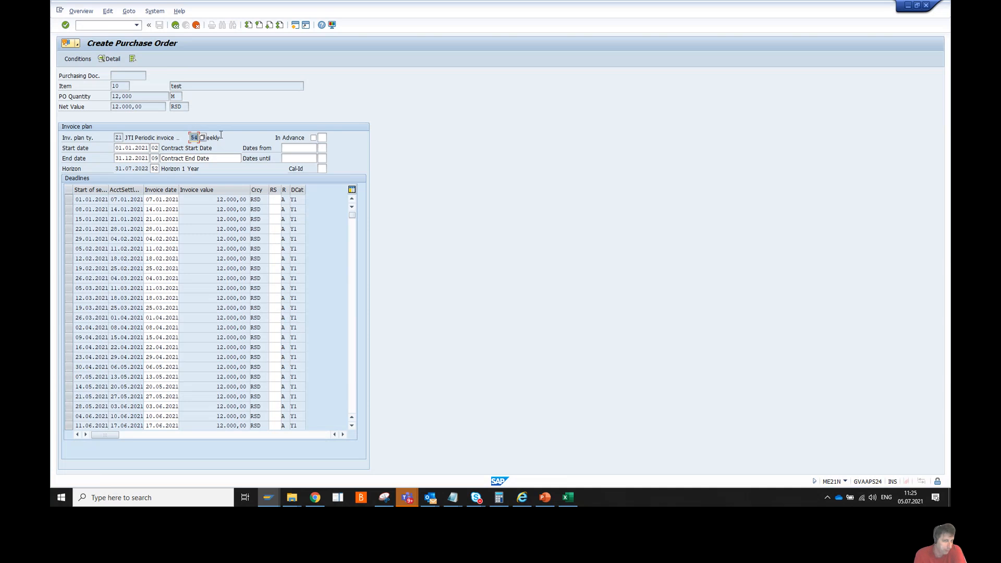
# Set the date determination rule to 51, Monthly on Last of Month, and the plan's start date to 01.07.2021
pyautogui.click(202, 138)
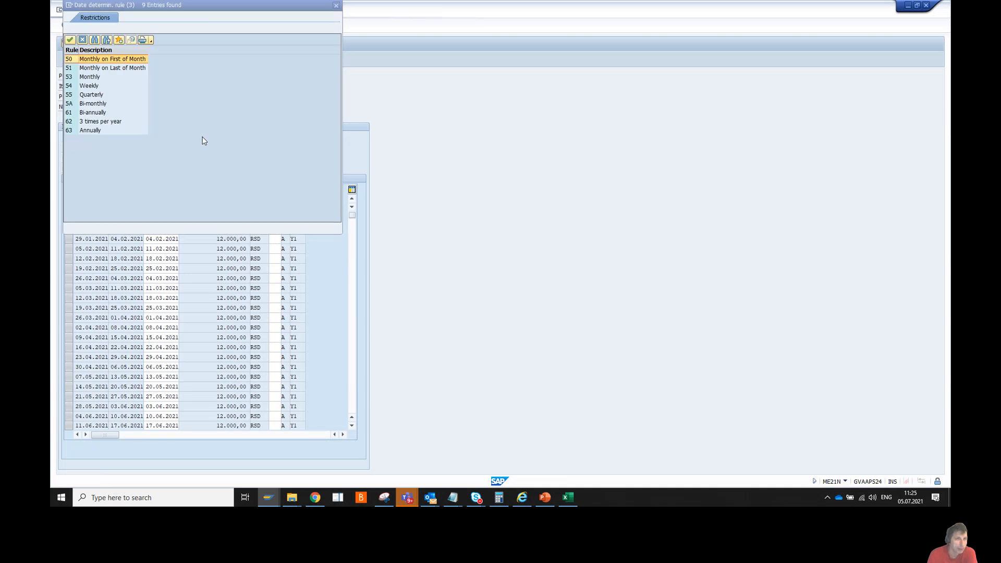
pyautogui.doubleClick(119, 69)
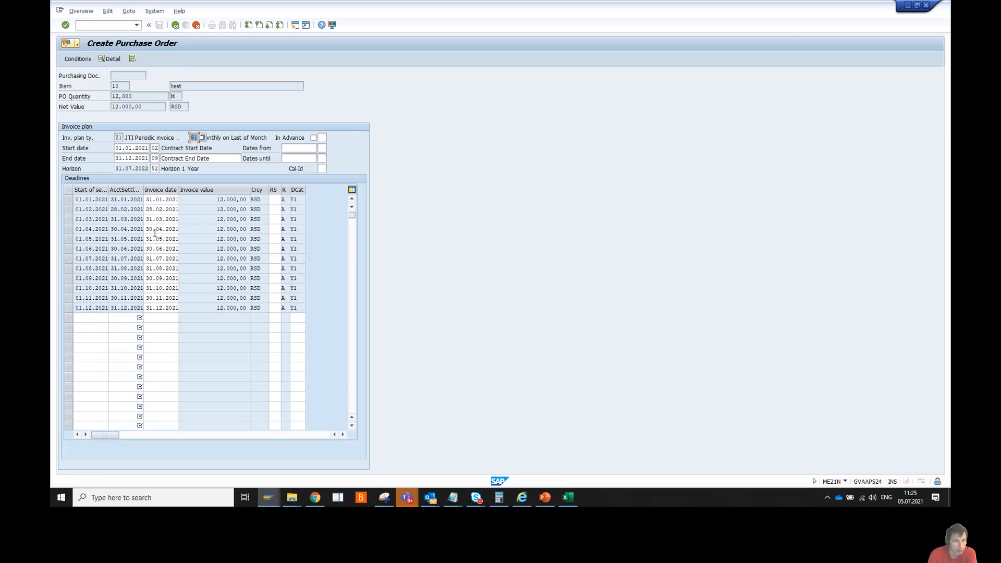
pyautogui.click(129, 149)
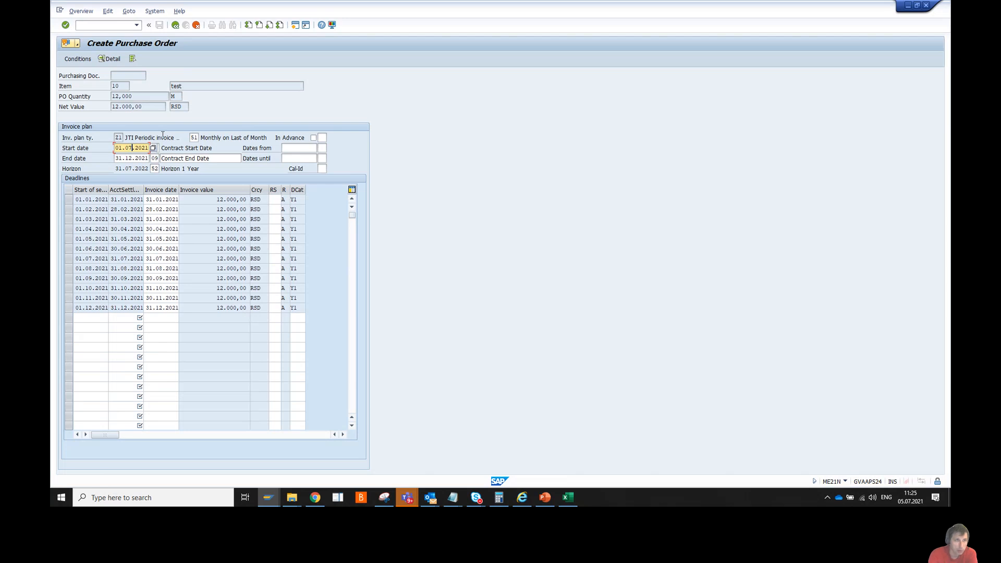
pyautogui.press('Return')
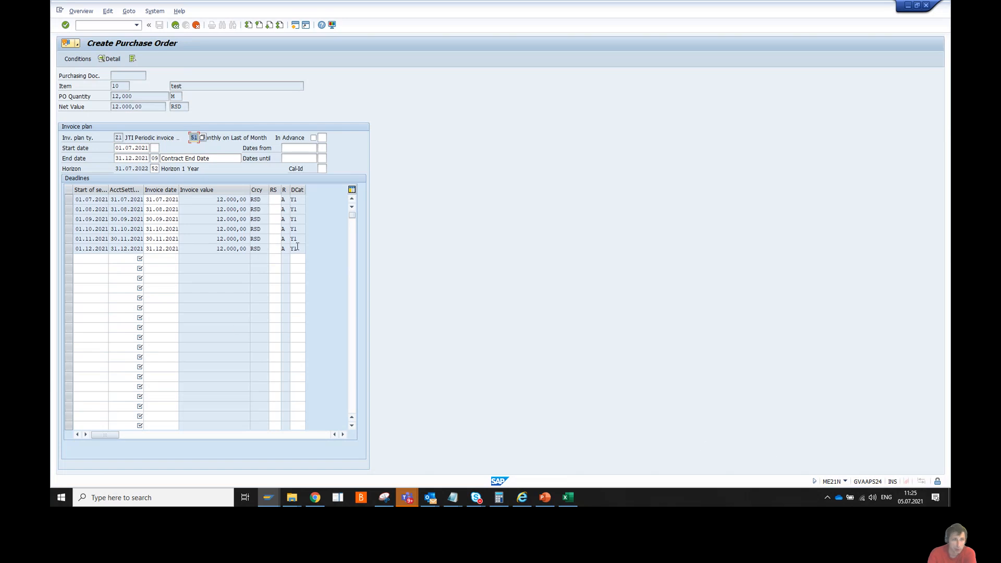
# Examine the first deadline's settlement period, invoice date, invoice value and currency
pyautogui.click(149, 199)
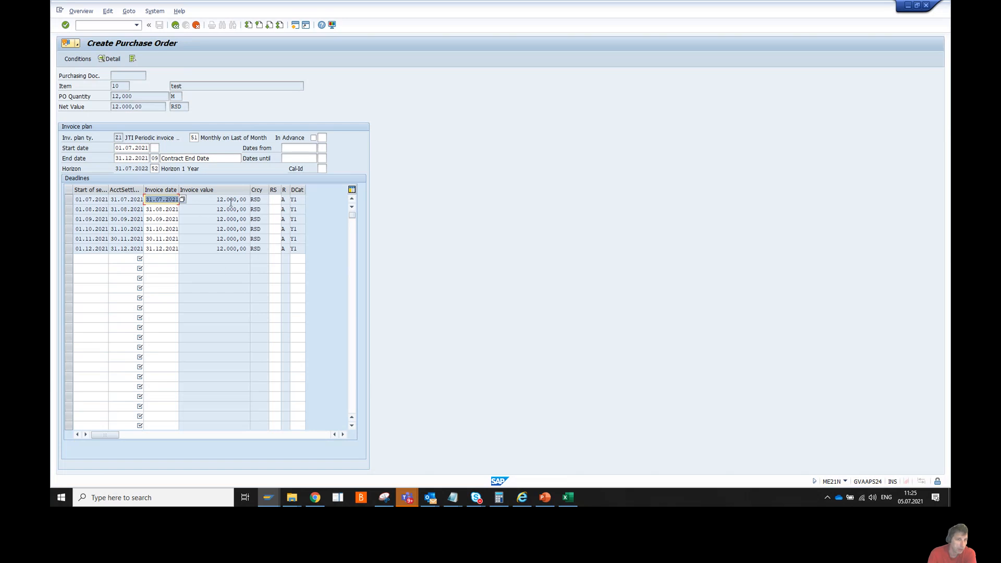
pyautogui.click(200, 201)
pyautogui.click(84, 199)
pyautogui.click(128, 200)
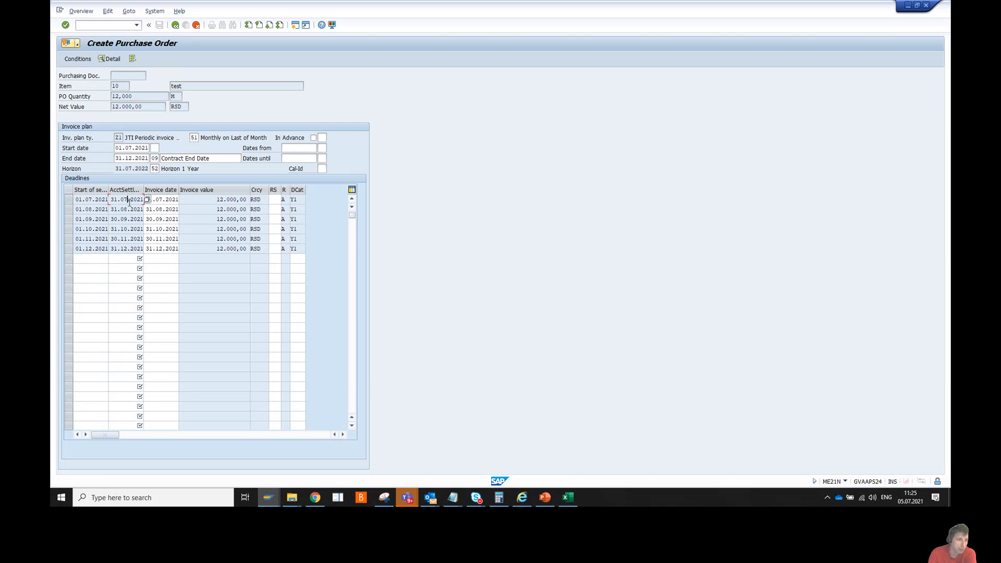
pyautogui.click(167, 200)
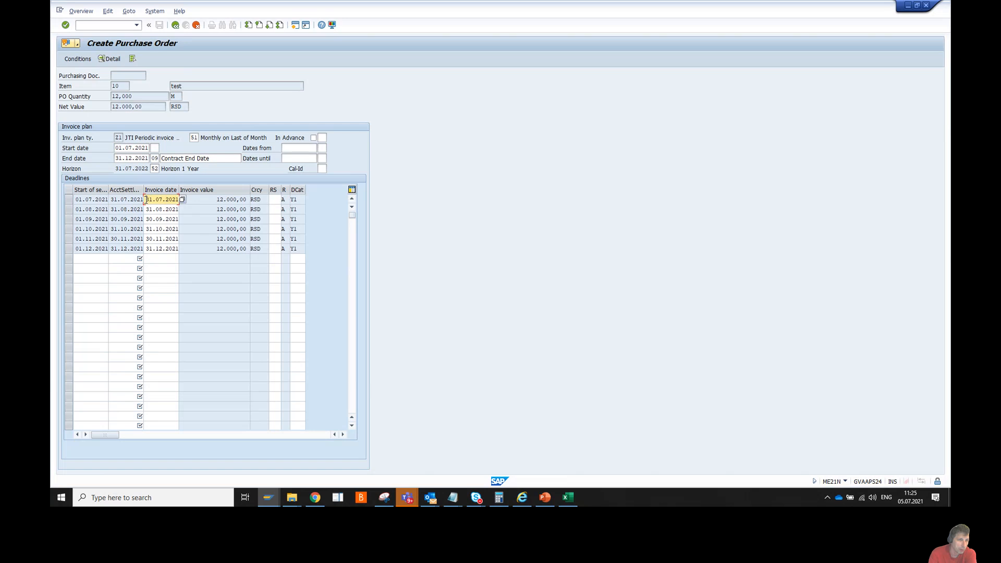
pyautogui.moveTo(146, 199); pyautogui.dragTo(269, 200)
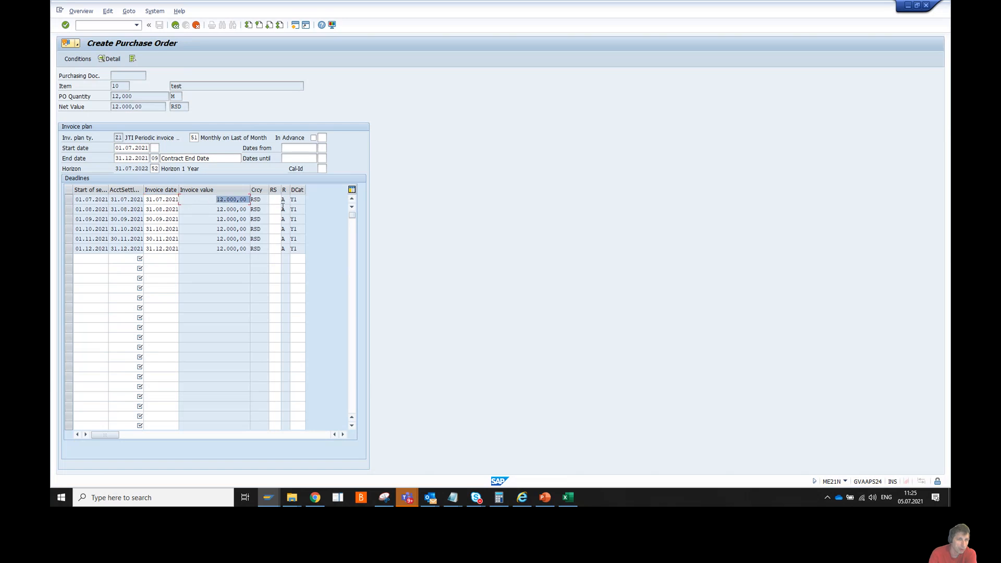
pyautogui.click(263, 199)
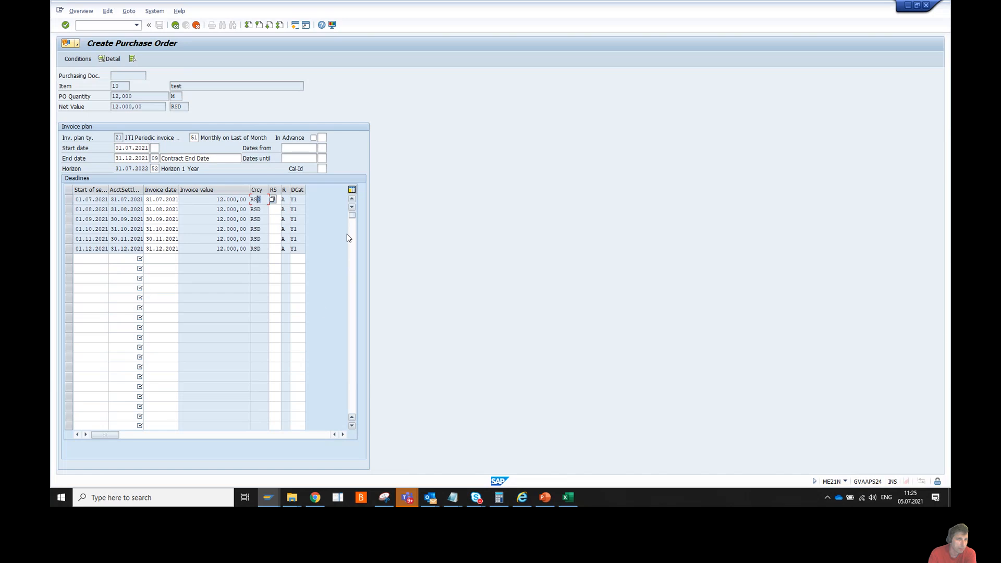
# Go back to the purchase order, reopen item 10's invoicing plan to check it, and return to the order
pyautogui.click(177, 26)
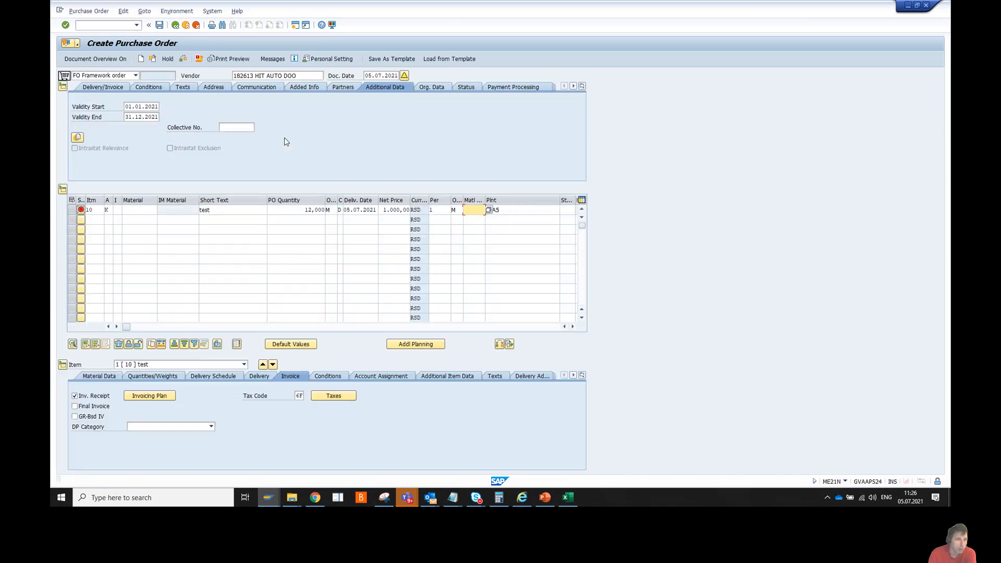
pyautogui.click(156, 396)
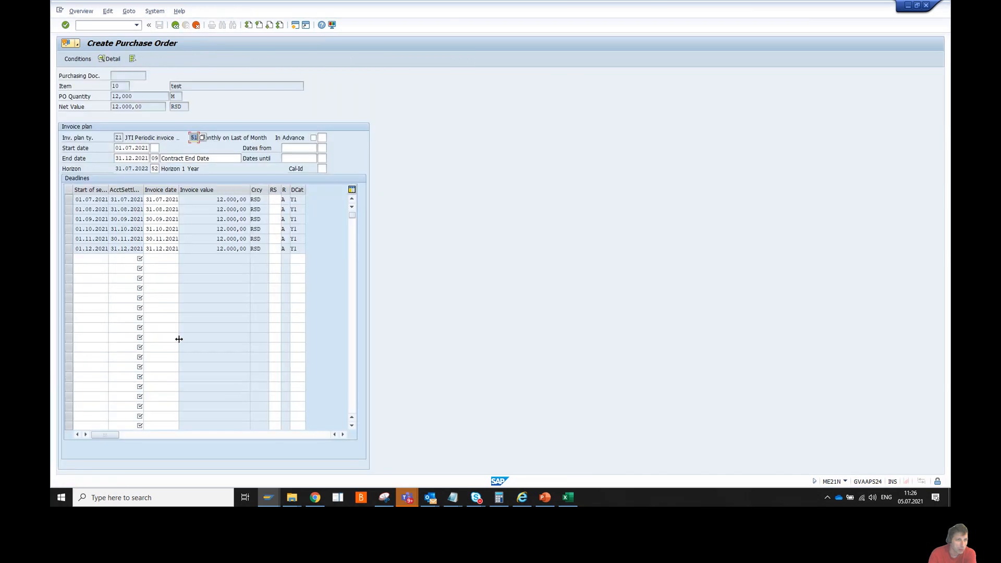
pyautogui.click(175, 26)
pyautogui.click(176, 26)
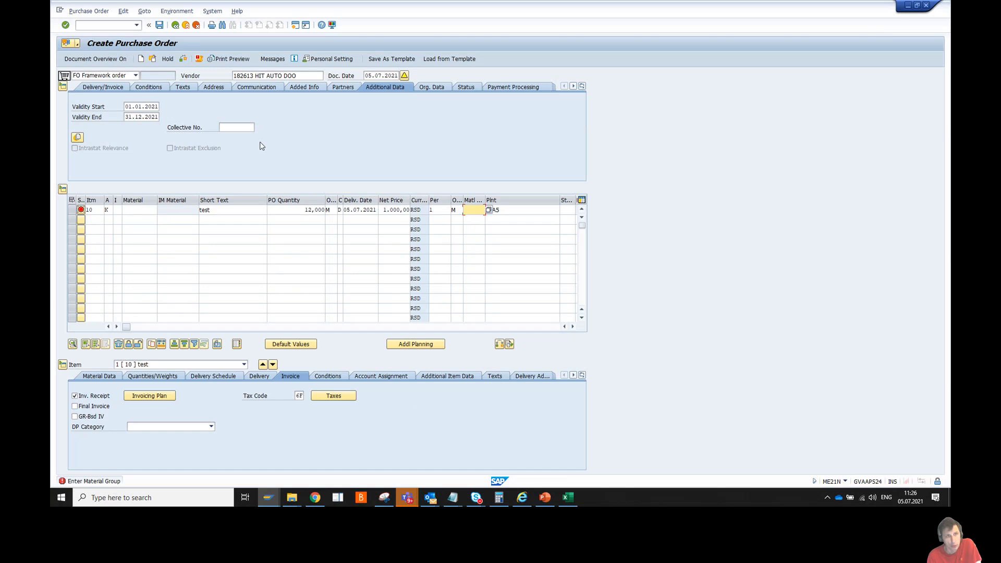
# Open the order vendor's business partner record, check the available roles, and display its purchasing data
pyautogui.press('Return')
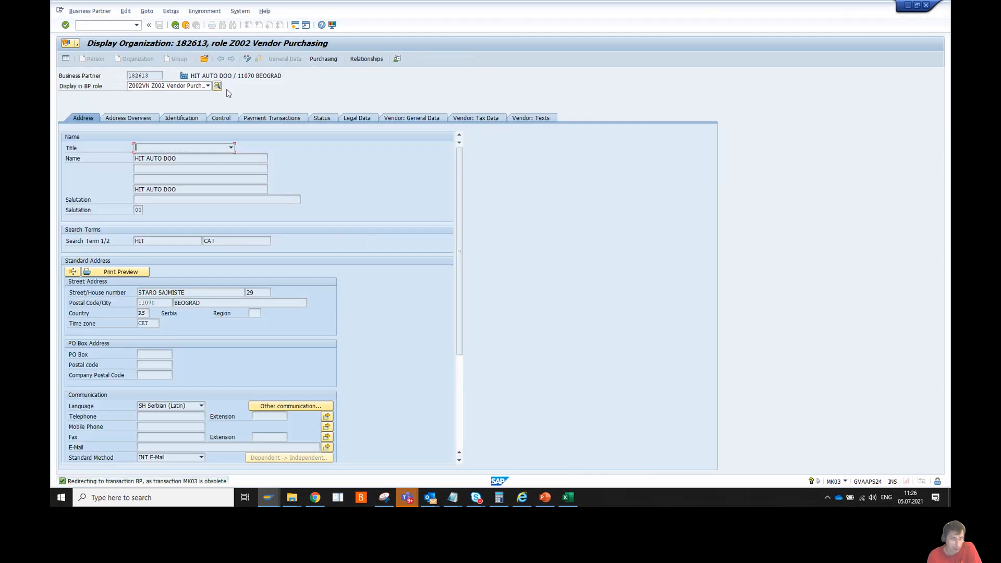
pyautogui.click(208, 86)
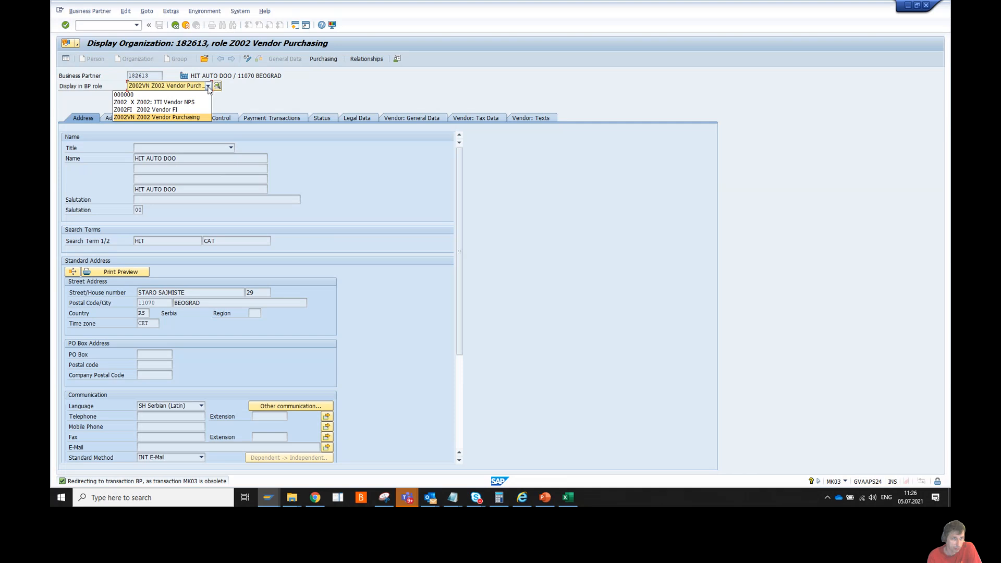
pyautogui.click(296, 99)
pyautogui.click(324, 58)
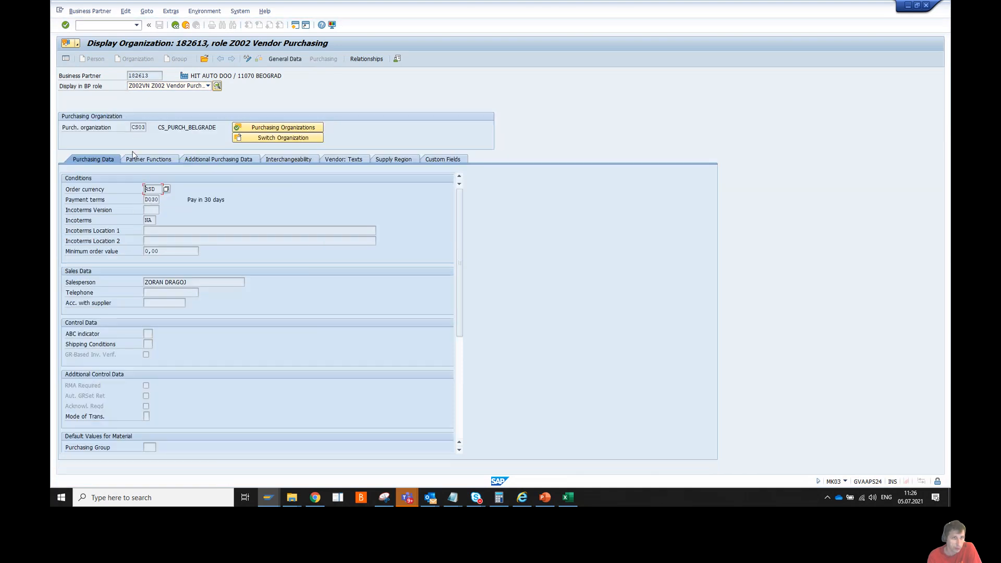
# Examine the vendor's purchasing data down to the AutoEvalGRSetmt Del. indicator, and return to the purchase order
pyautogui.click(138, 128)
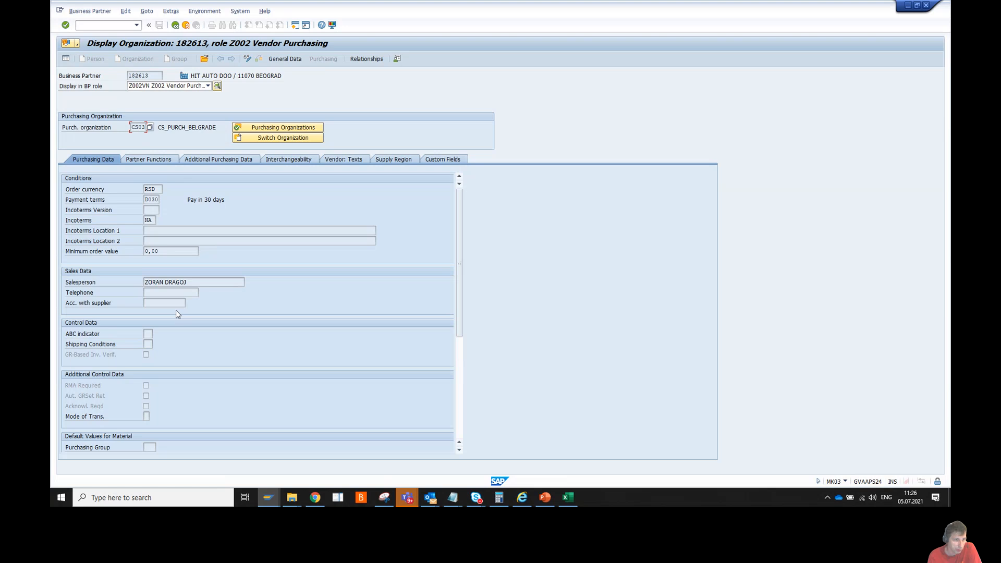
pyautogui.click(216, 346)
pyautogui.scroll(-5, 234, 343)
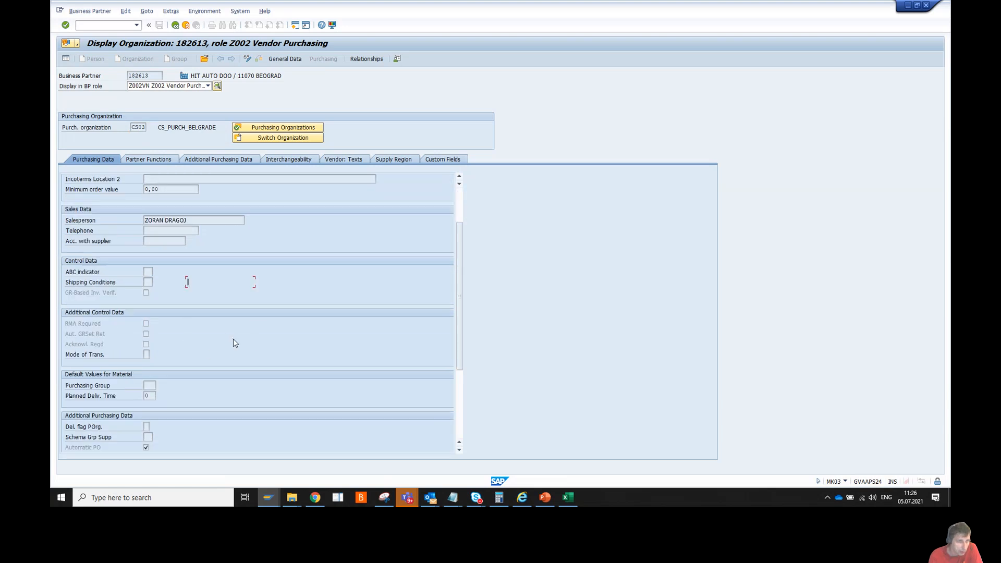
pyautogui.scroll(-1, 233, 337)
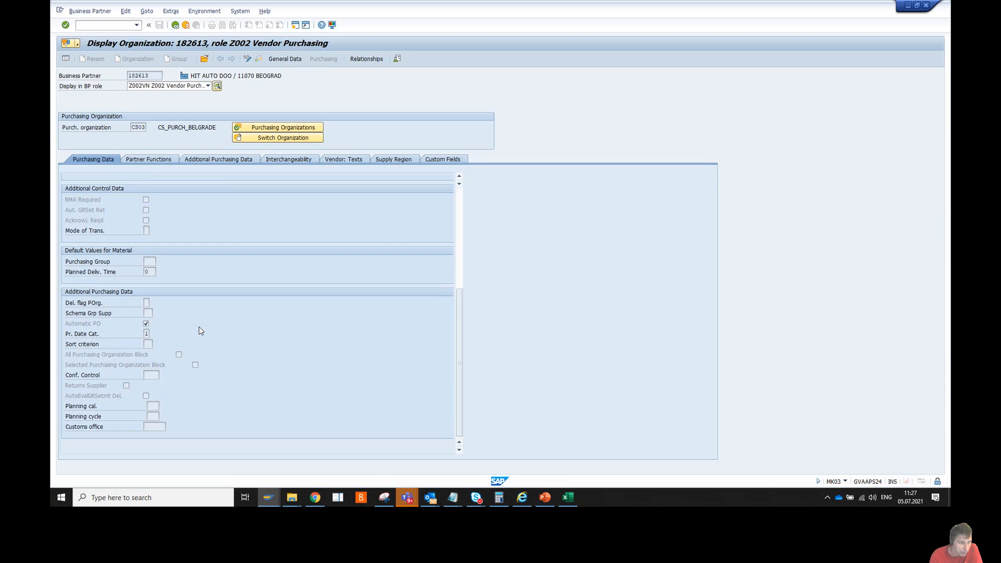
pyautogui.click(146, 397)
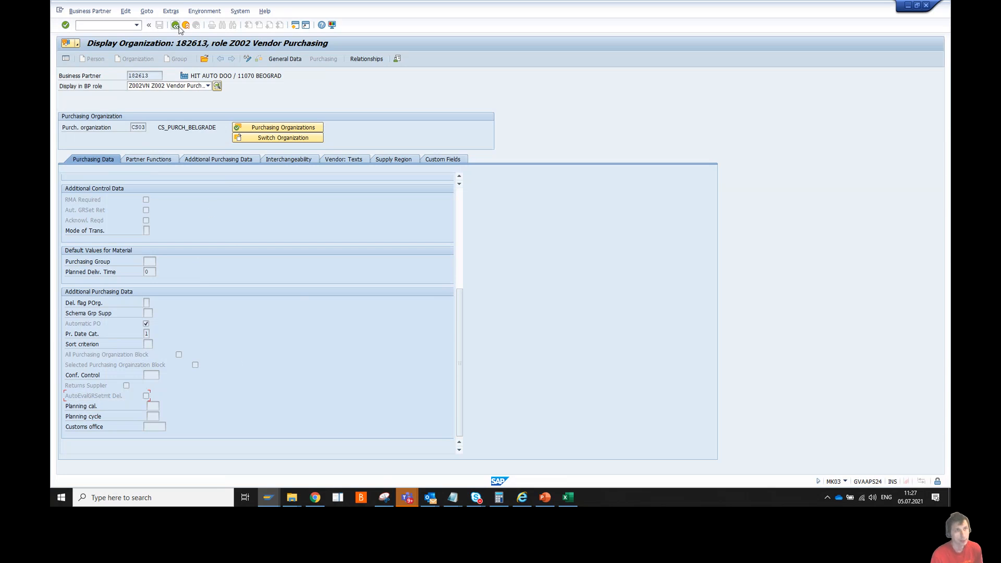
pyautogui.moveTo(904, 503)
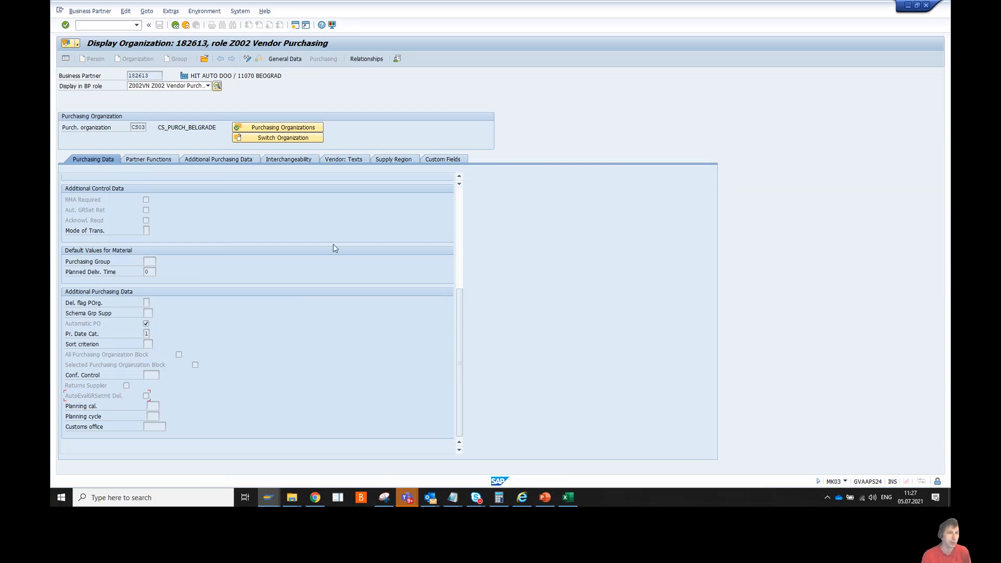
pyautogui.click(176, 25)
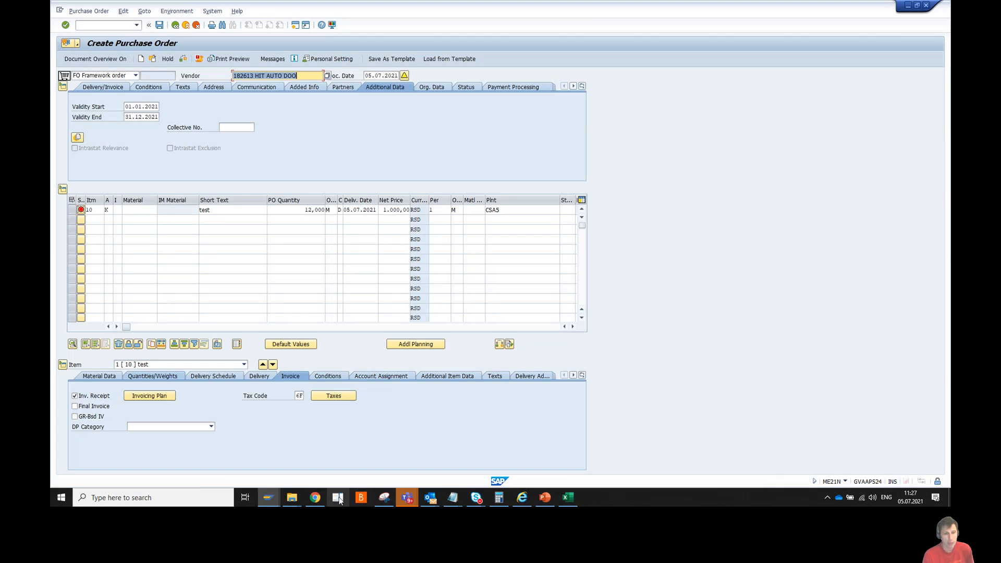
# Switch to Chrome, review the date rules in the KB01614 invoicing plan article, and return to the article on deleting an invoicing plan
pyautogui.click(315, 497)
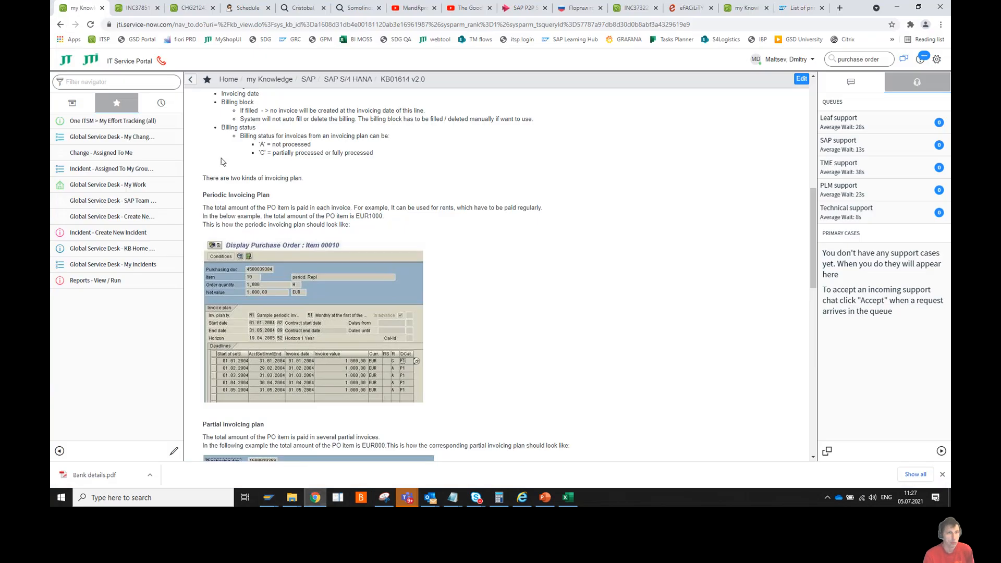
pyautogui.scroll(5, 323, 185)
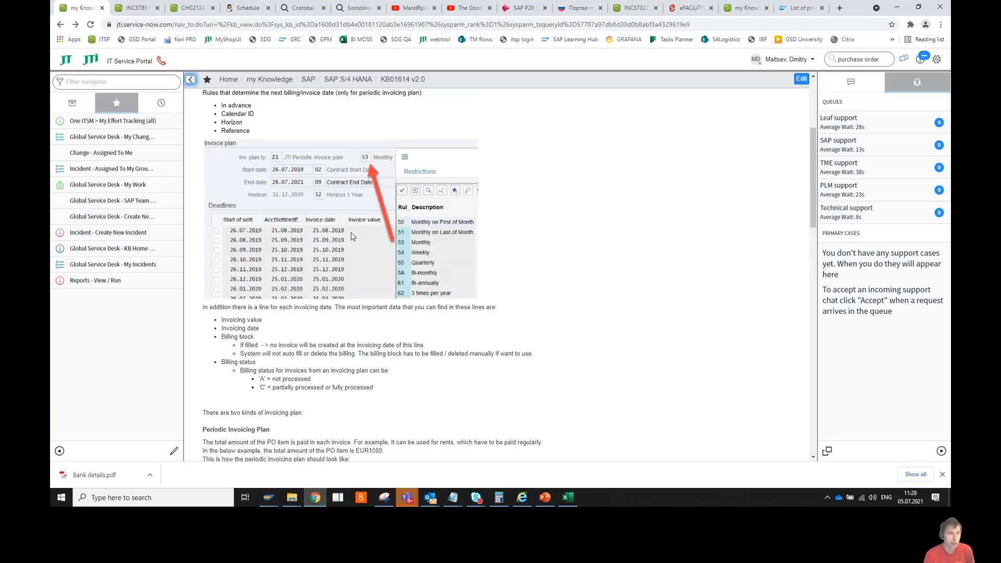
pyautogui.hotkey('alt', 'Left')
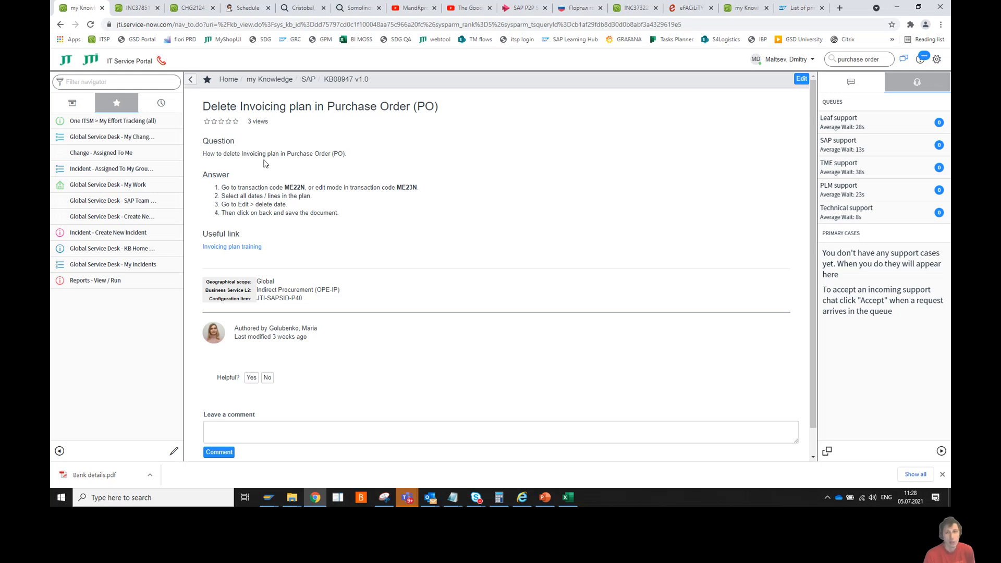
# Switch to the SAP Training for GSD - English meeting in Microsoft Teams and open its additional meeting actions
pyautogui.click(409, 502)
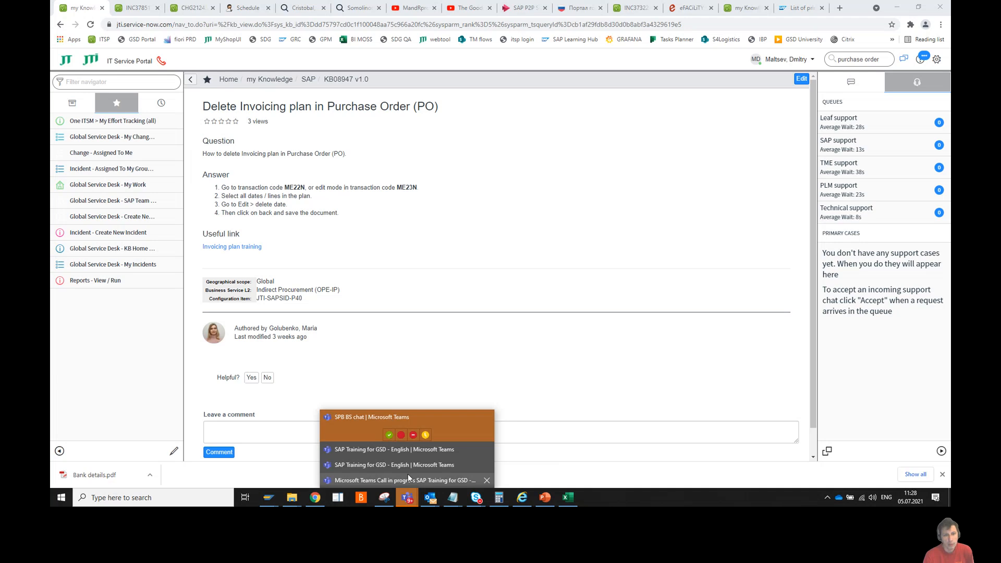
pyautogui.click(404, 447)
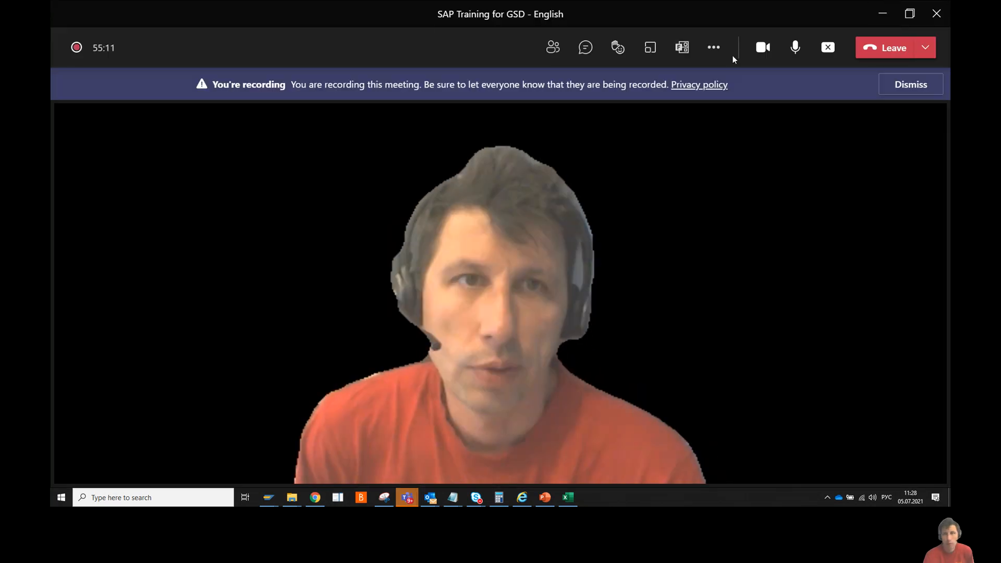
pyautogui.click(714, 48)
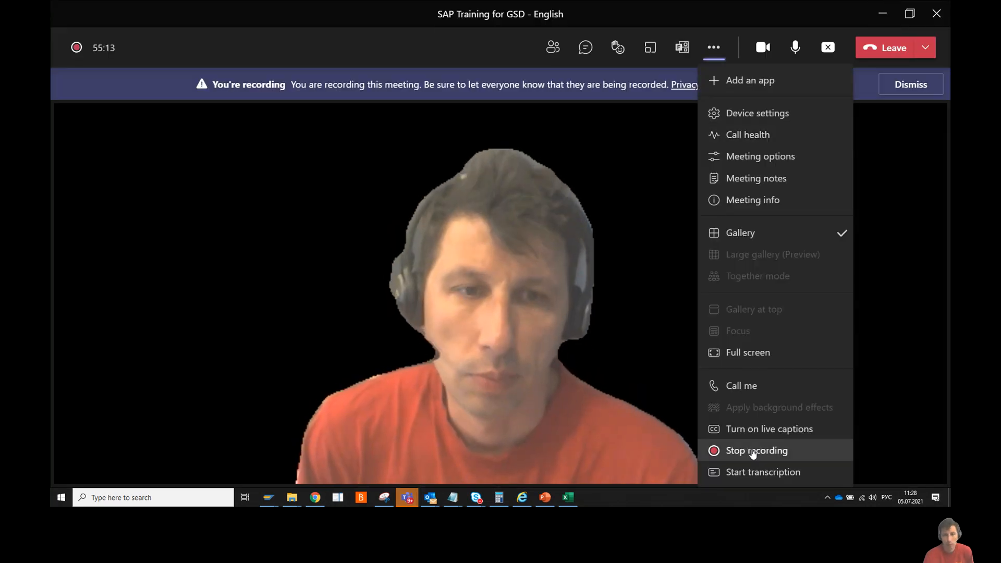